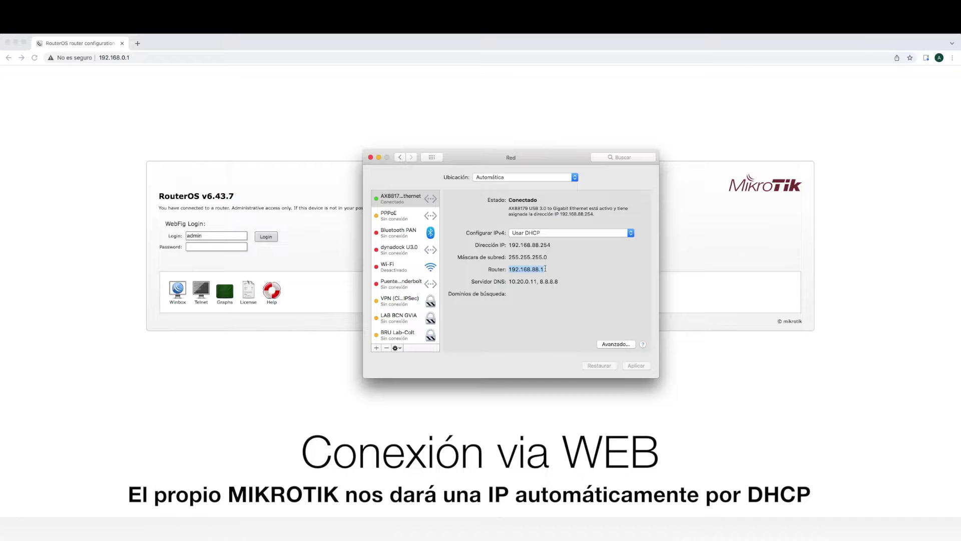
Copy the router address 192.168.88.1 from Network preferences and load it in Chrome
{"action": "right_click", "coordinate": [532, 271]}
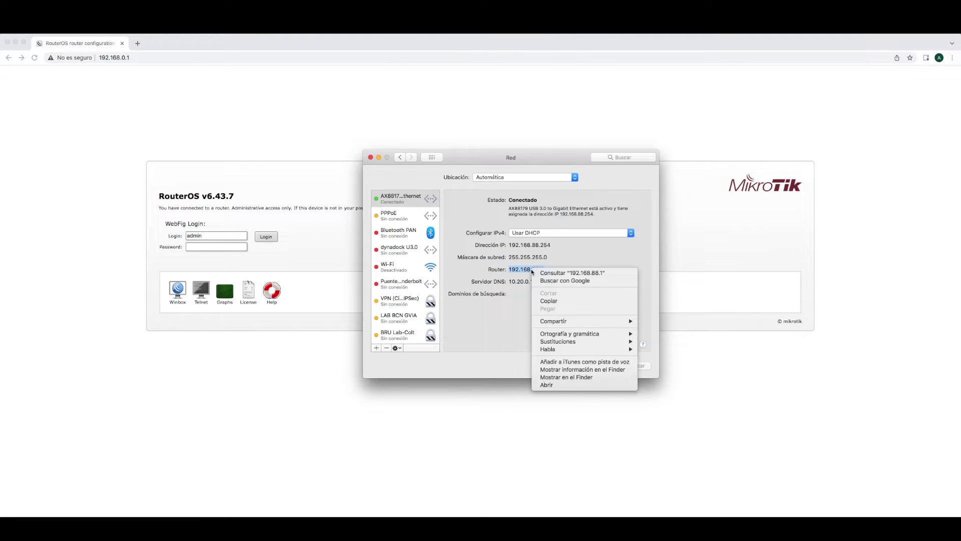
{"action": "left_click", "coordinate": [550, 302]}
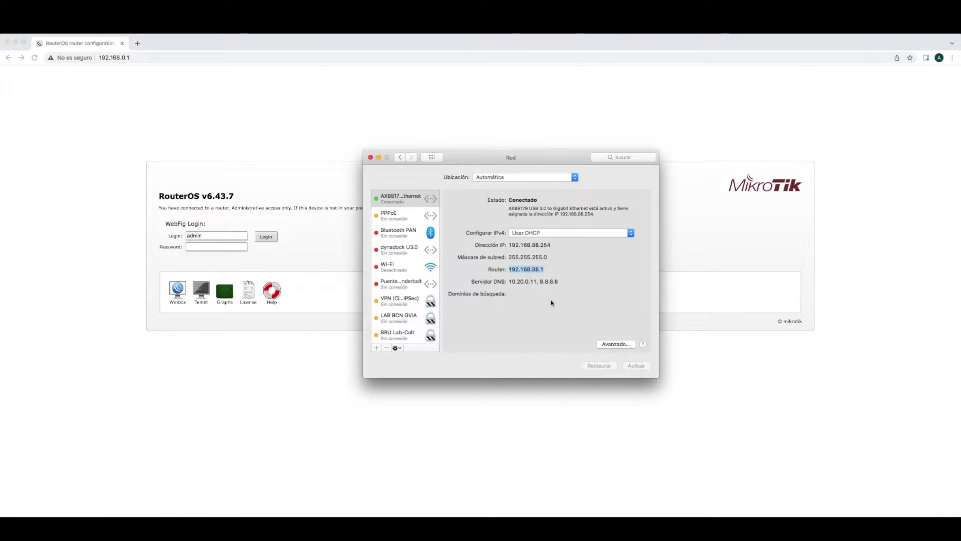
{"action": "left_click", "coordinate": [136, 57]}
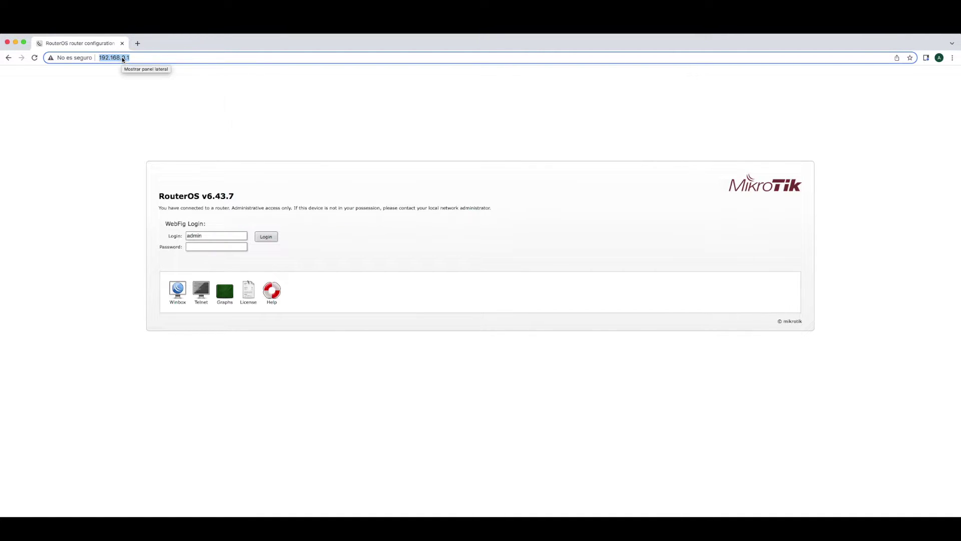
{"action": "right_click", "coordinate": [123, 59]}
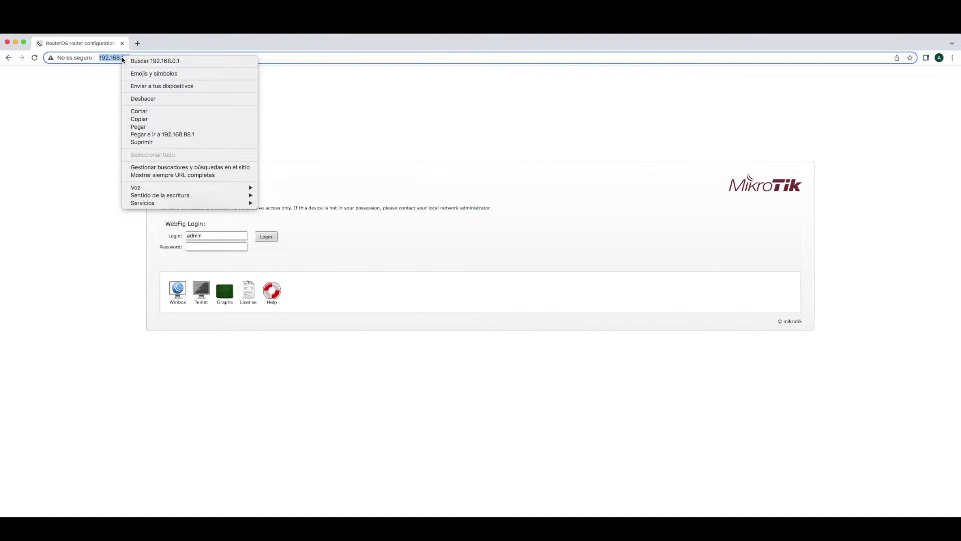
{"action": "left_click", "coordinate": [159, 134]}
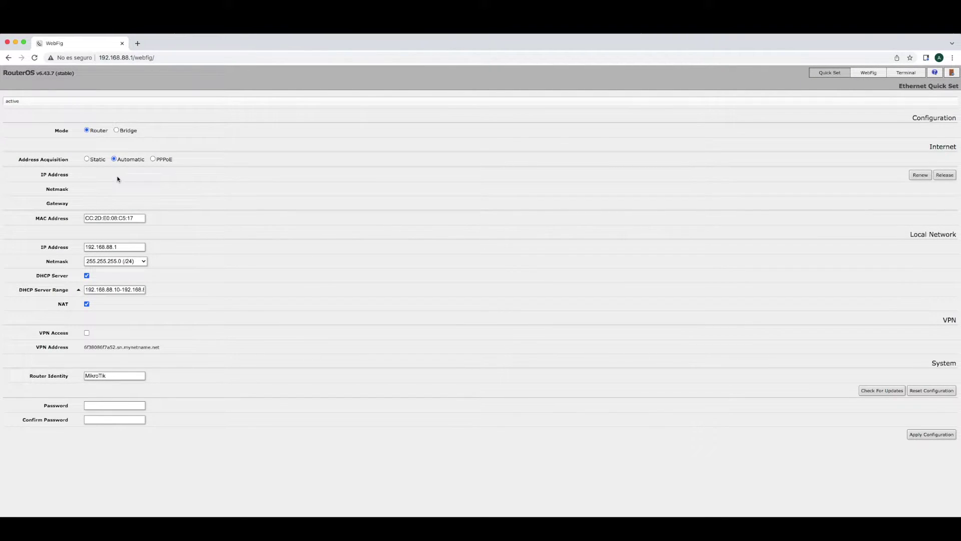
Review the LAN IP address and DHCP server range, then switch to the full WebFig interface list
{"action": "left_click_drag", "start_coordinate": [118, 247], "coordinate": [85, 246]}
{"action": "left_click", "coordinate": [85, 289]}
{"action": "left_click_drag", "start_coordinate": [93, 289], "coordinate": [184, 251]}
{"action": "left_click", "coordinate": [869, 73]}
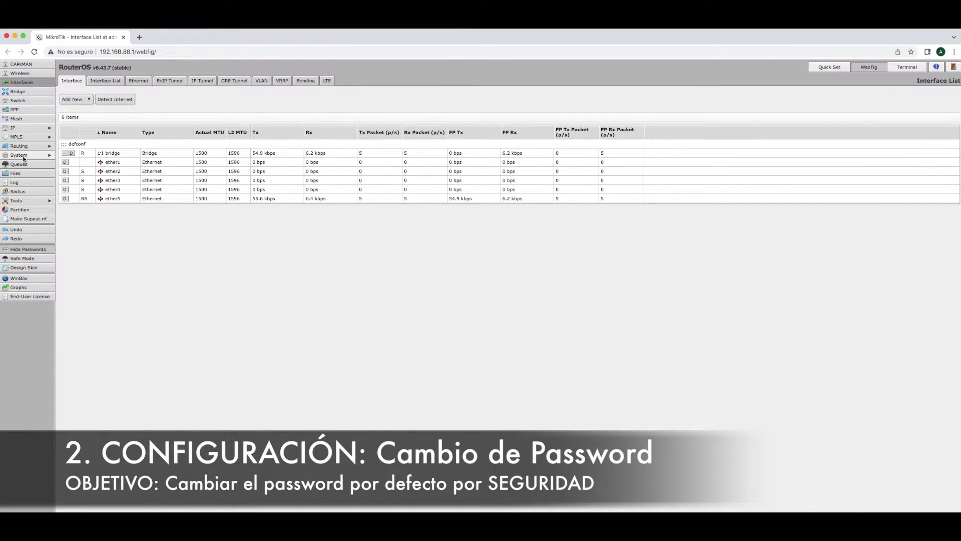
{"action": "left_click", "coordinate": [23, 155]}
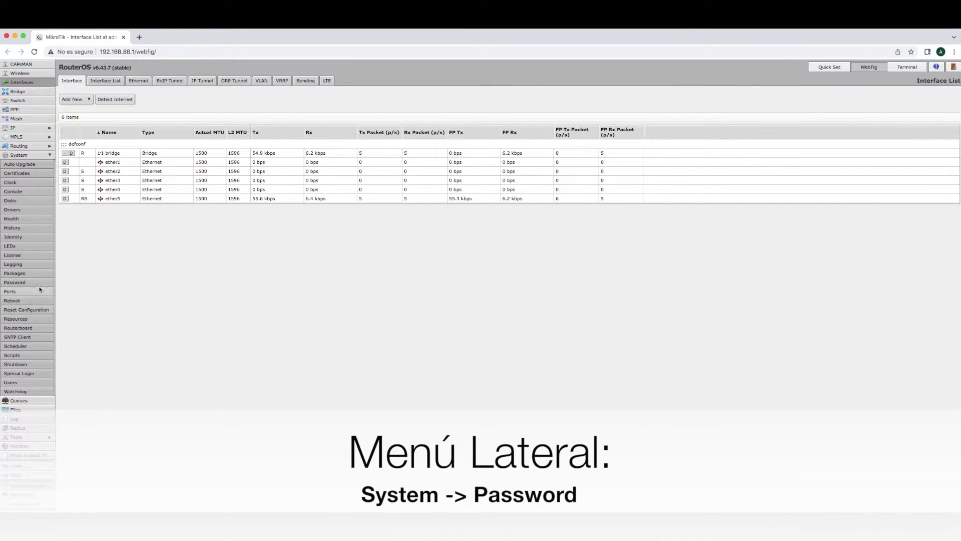
On System > Password, leave Old Password blank, enter and confirm a new admin password, and apply
{"action": "left_click", "coordinate": [15, 283]}
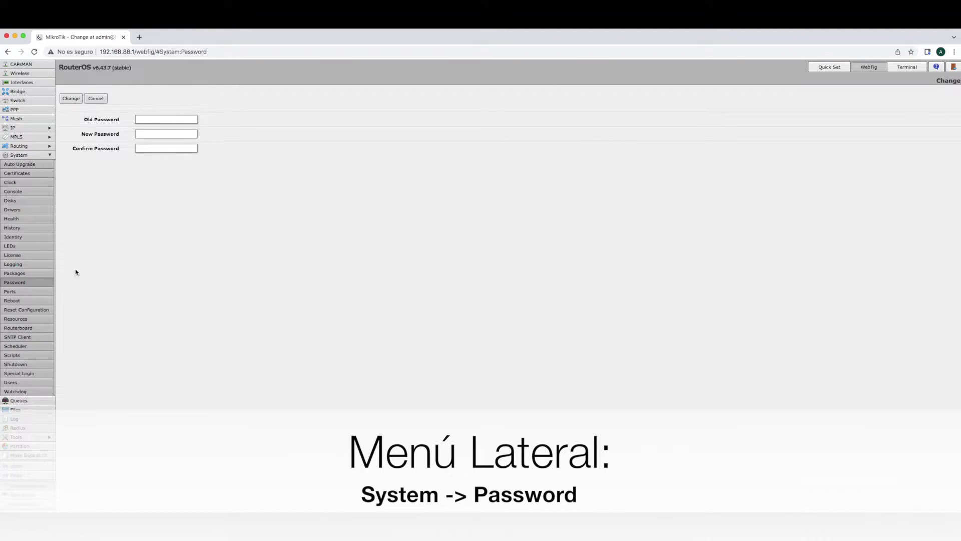
{"action": "left_click", "coordinate": [185, 120]}
{"action": "left_click", "coordinate": [163, 135]}
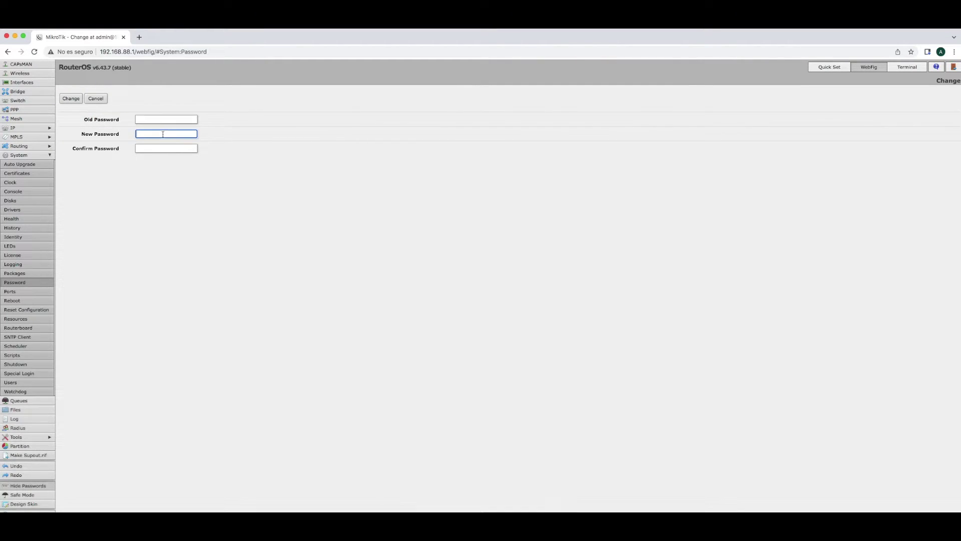
{"action": "type", "text": "a"}
{"action": "key", "text": "Tab"}
{"action": "type", "text": "aaaa"}
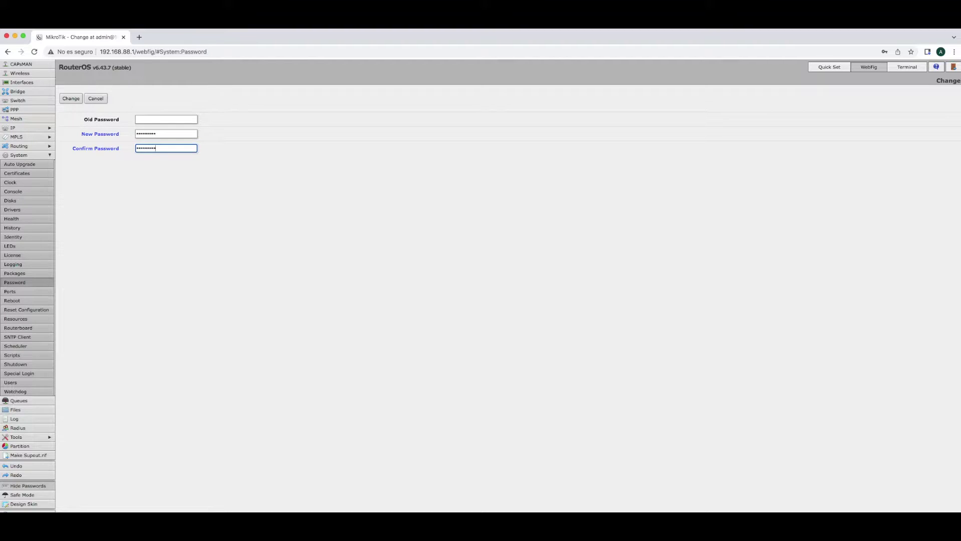
{"action": "left_click", "coordinate": [70, 99]}
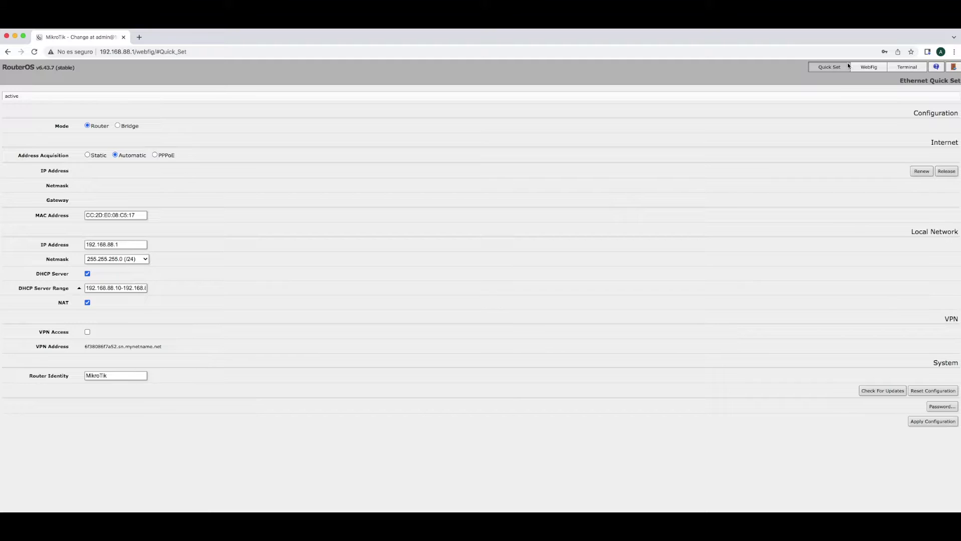
Log out and back in as admin with the new password, then try logging in with a blank one
{"action": "left_click", "coordinate": [955, 68]}
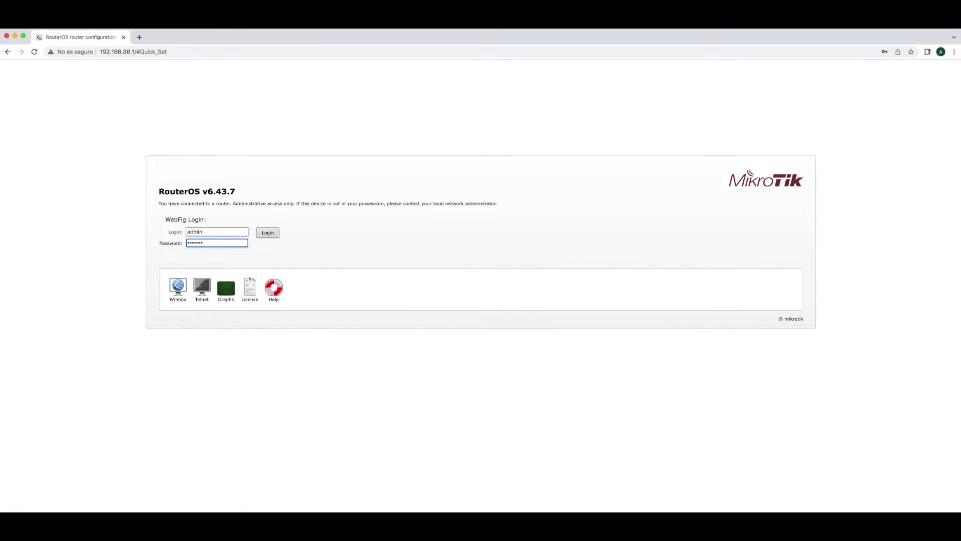
{"action": "left_click", "coordinate": [268, 232]}
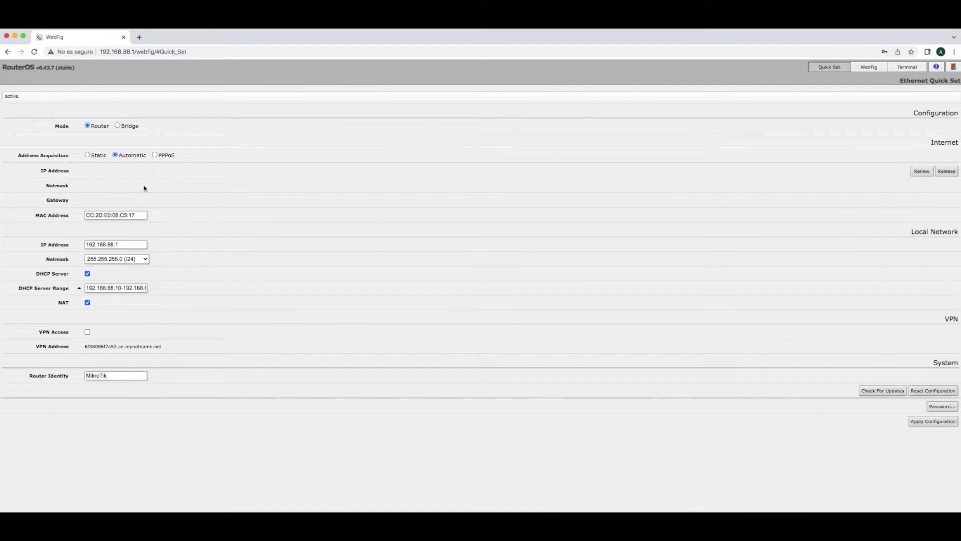
{"action": "left_click", "coordinate": [954, 67]}
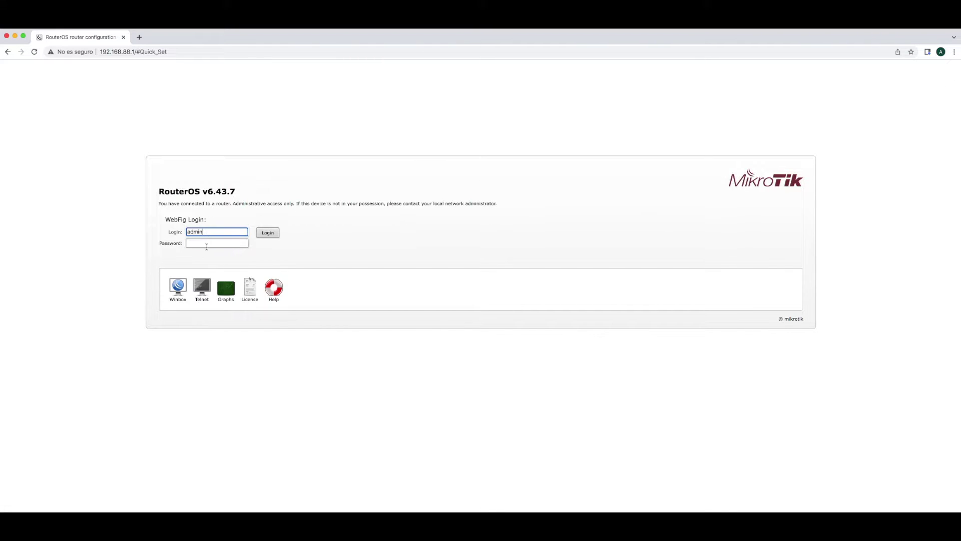
{"action": "left_click", "coordinate": [267, 233]}
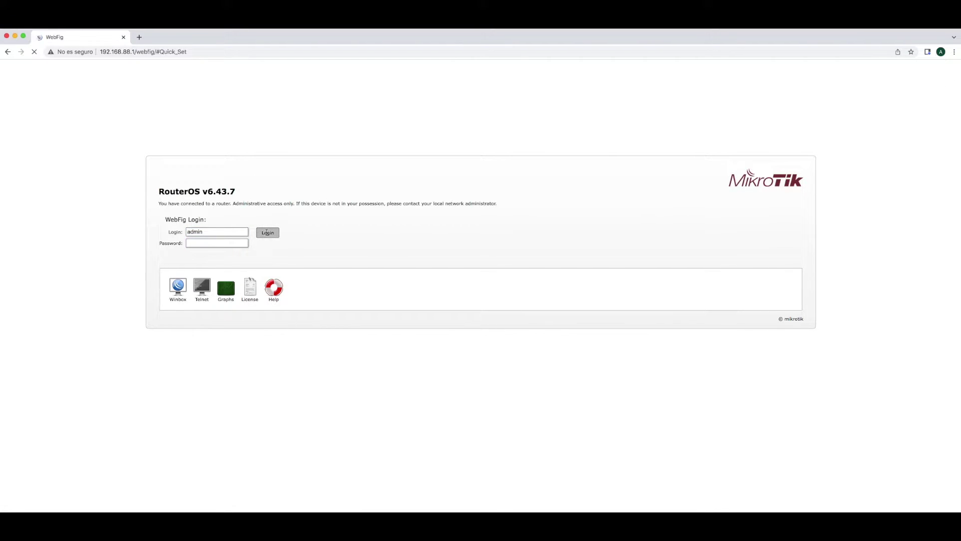
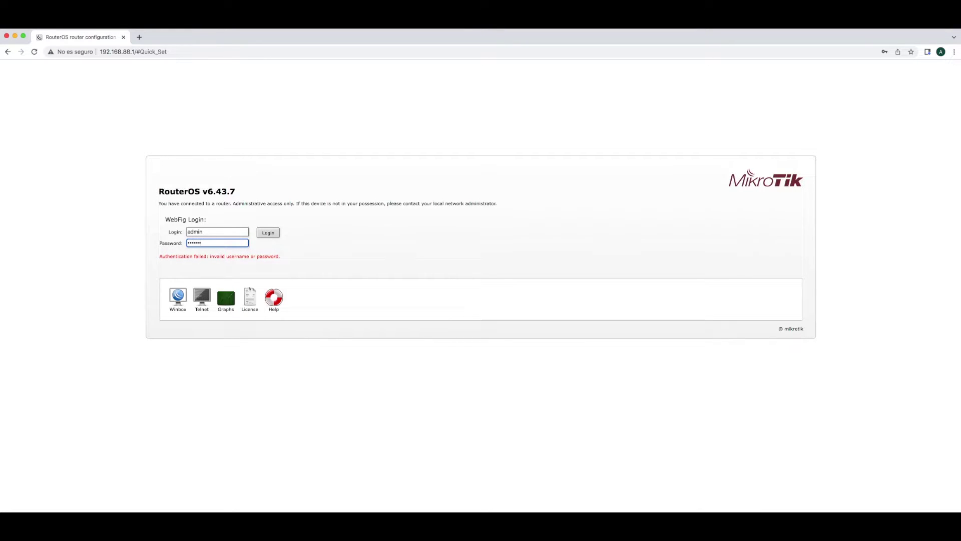
Log in to WebFig, open System > Users and view the admin entry without changes
{"action": "left_click", "coordinate": [269, 232]}
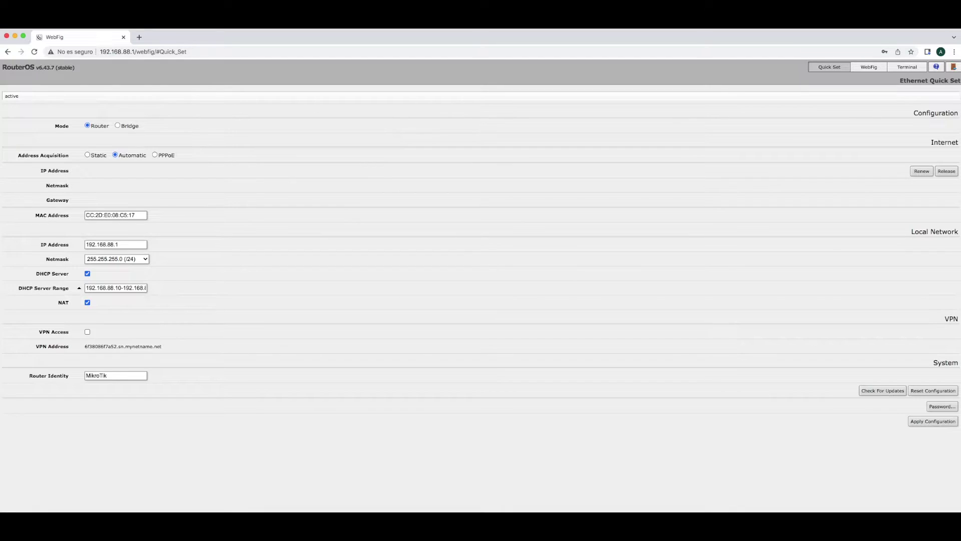
{"action": "left_click", "coordinate": [863, 70]}
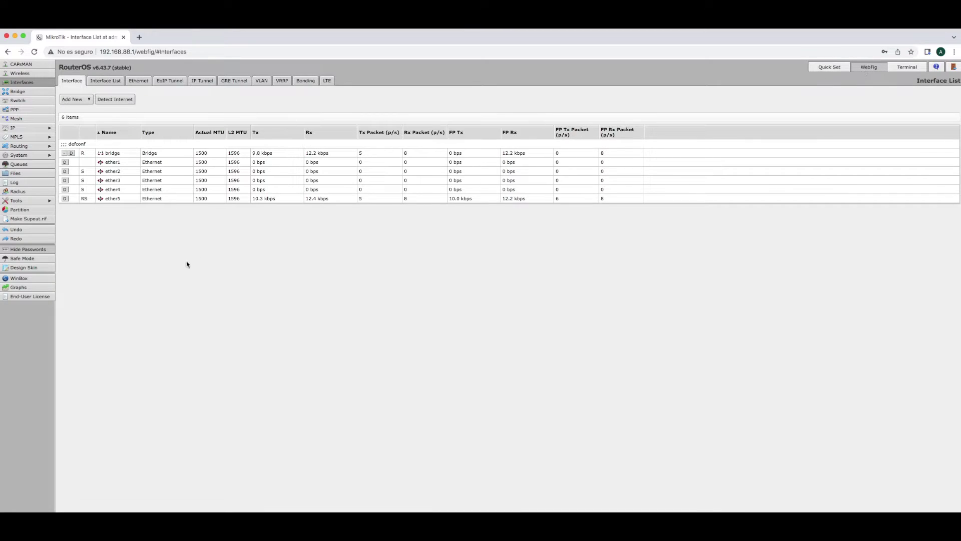
{"action": "left_click", "coordinate": [22, 156]}
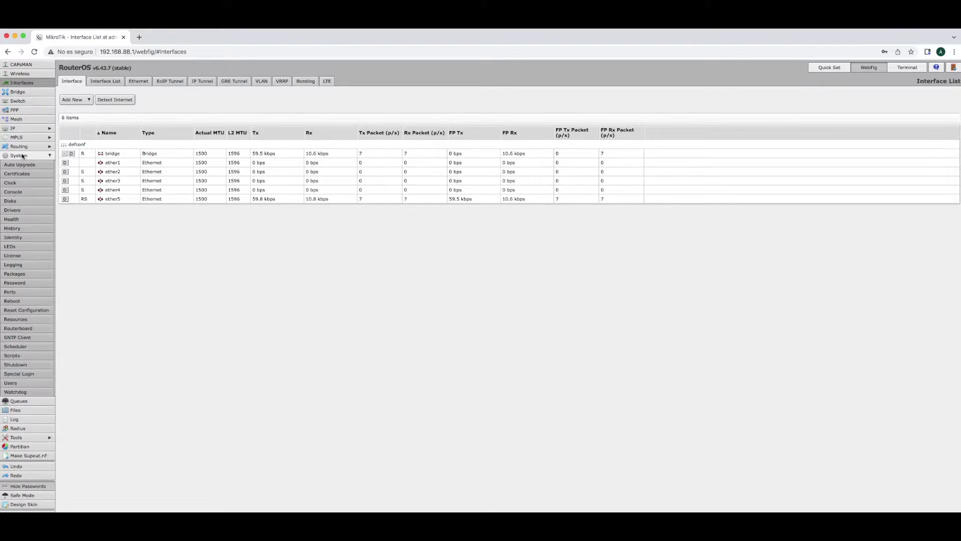
{"action": "left_click", "coordinate": [25, 382]}
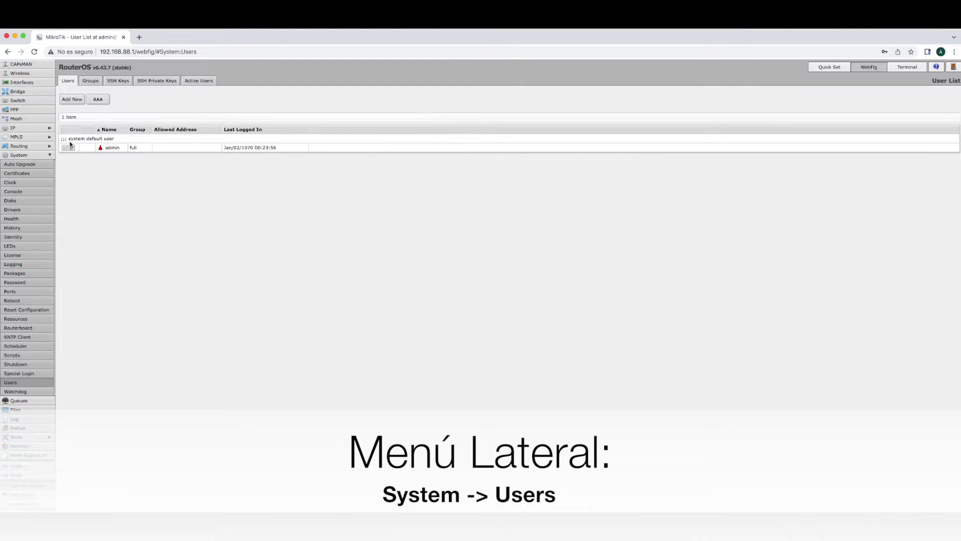
{"action": "double_click", "coordinate": [108, 149]}
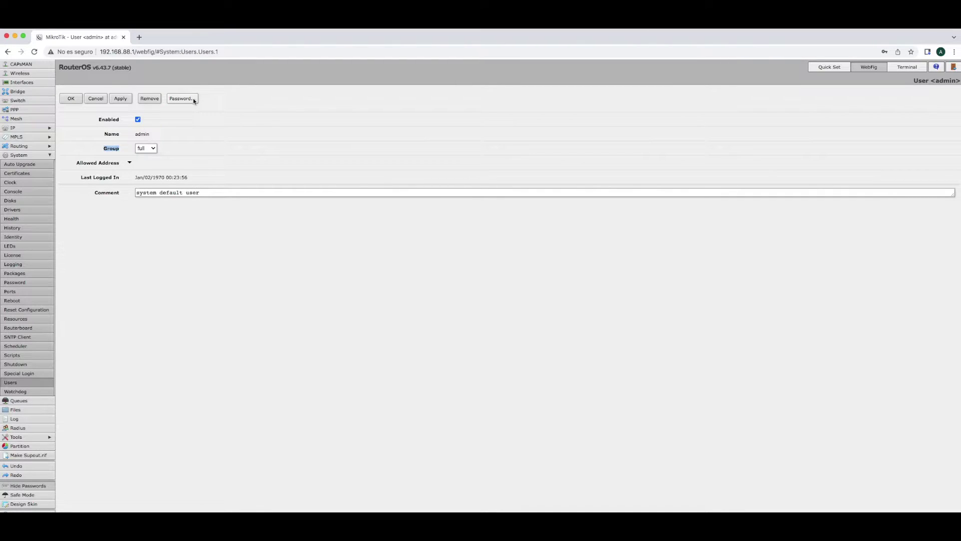
{"action": "left_click", "coordinate": [96, 99]}
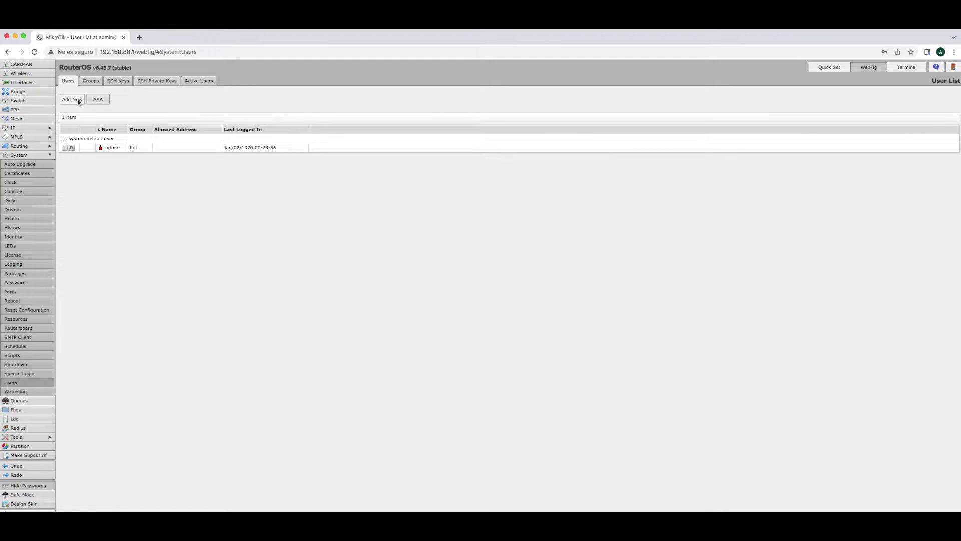
Add a new full-group user with its name and password, then log out
{"action": "left_click", "coordinate": [77, 100]}
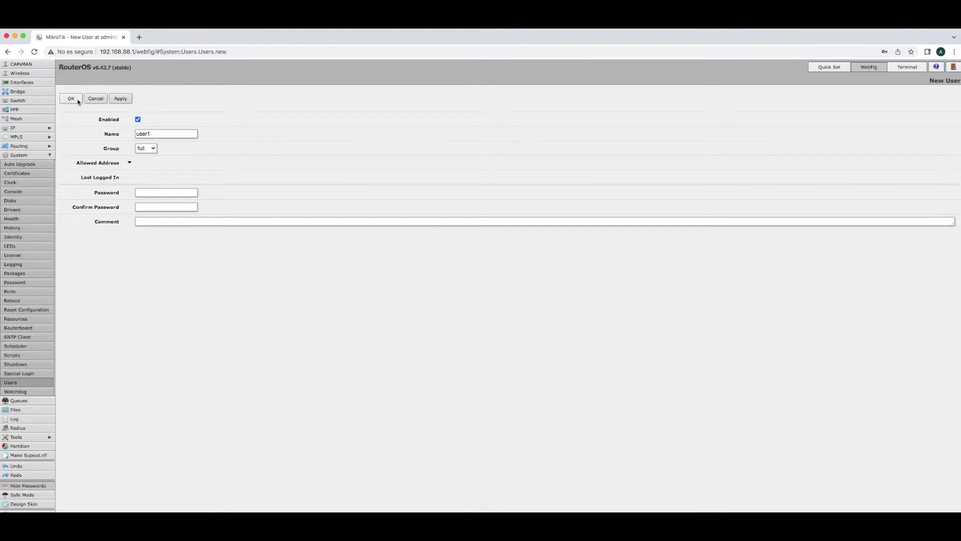
{"action": "double_click", "coordinate": [137, 133]}
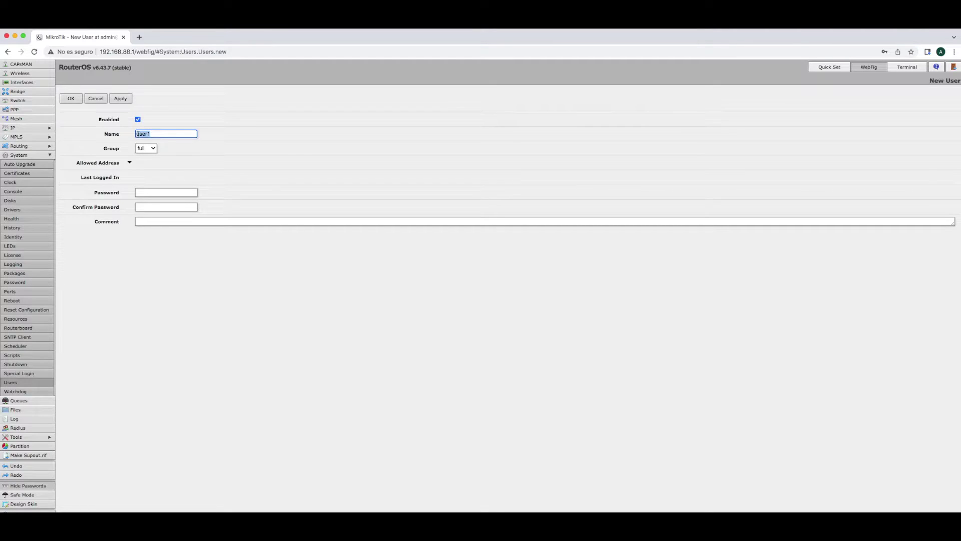
{"action": "left_click", "coordinate": [139, 192]}
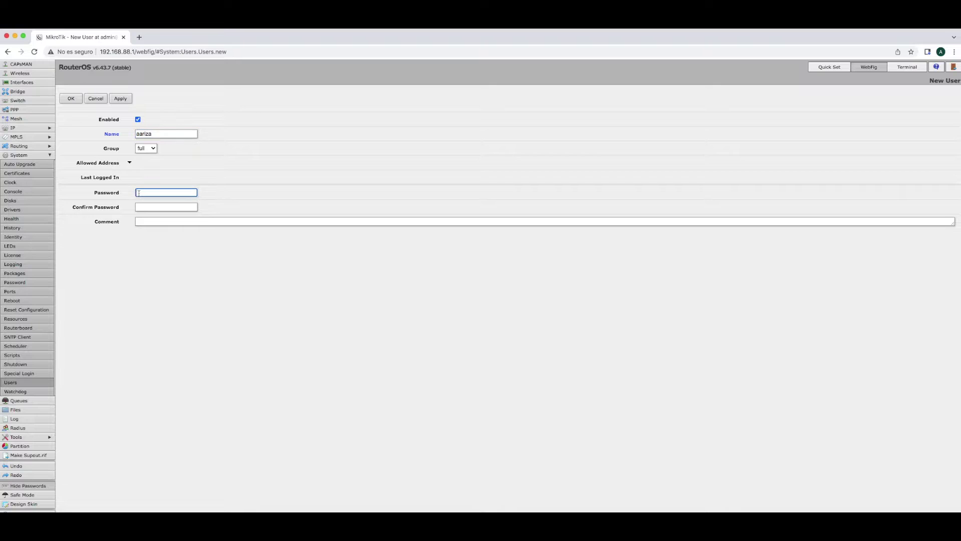
{"action": "type", "text": "12"}
{"action": "left_click", "coordinate": [78, 100]}
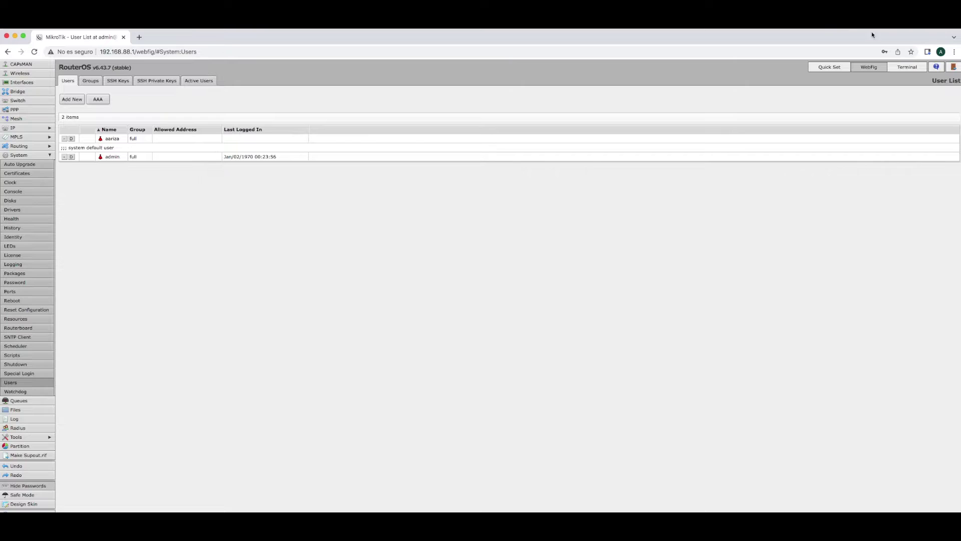
{"action": "left_click", "coordinate": [953, 67]}
Sign back in with the new user's credentials and show the interface types to add
{"action": "key", "text": "shift+Tab"}
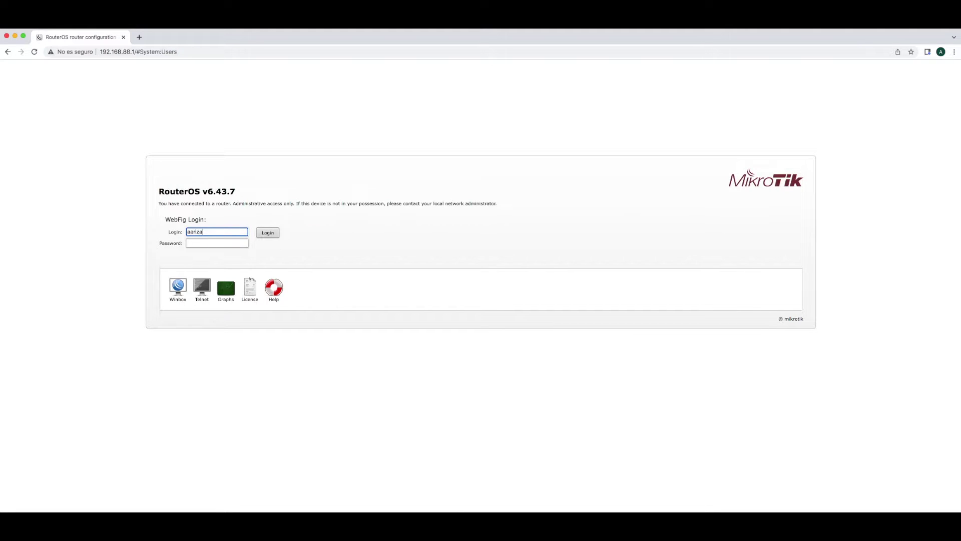
{"action": "key", "text": "Tab"}
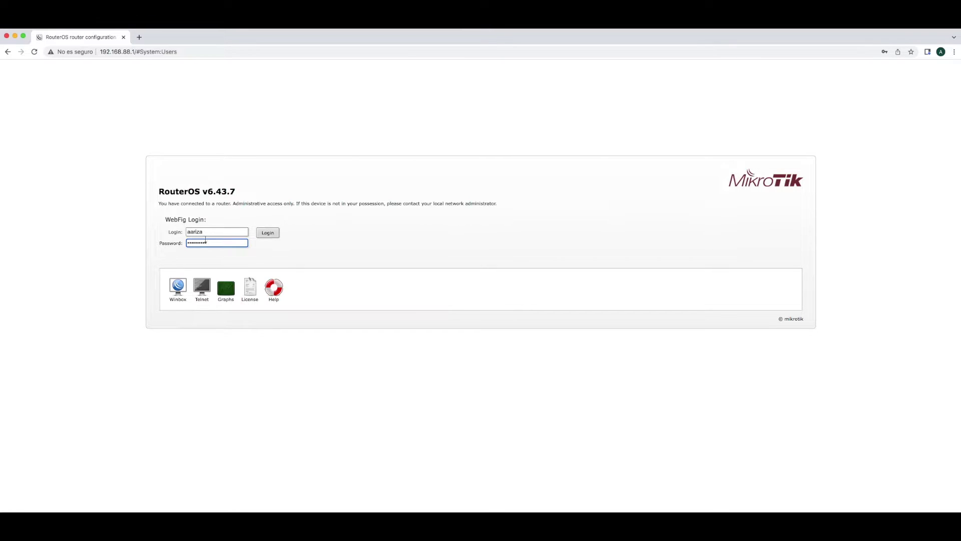
{"action": "left_click", "coordinate": [269, 233]}
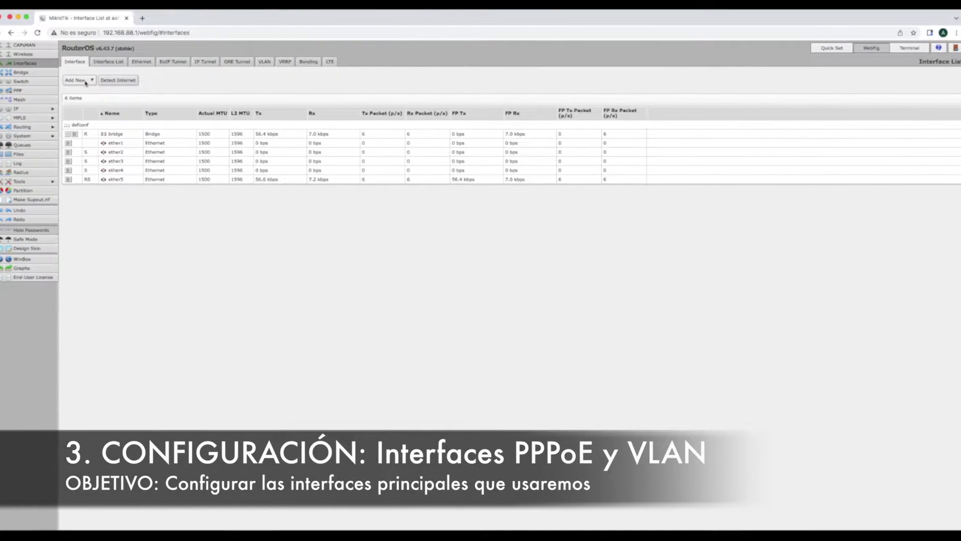
{"action": "left_click", "coordinate": [83, 82]}
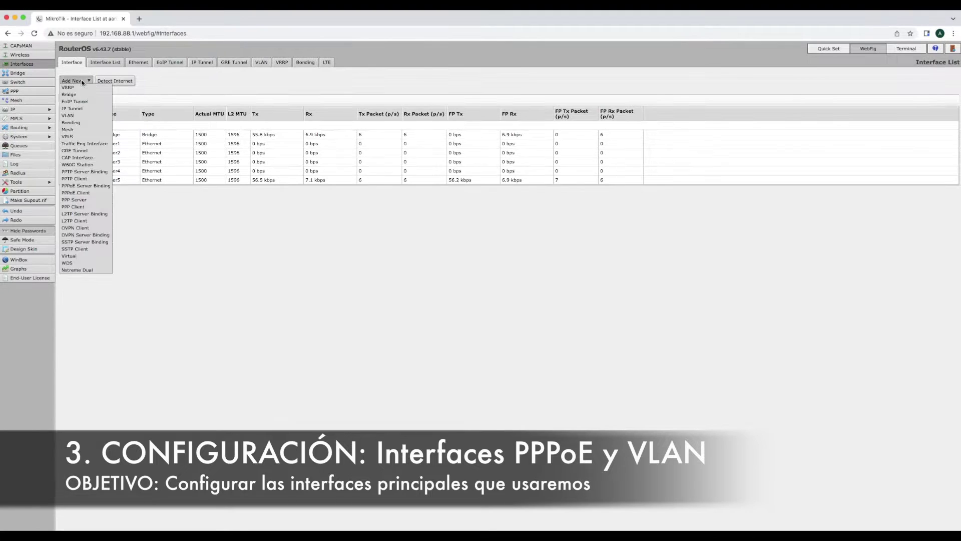
Create VLAN interface vlan100 with VLAN ID 100 on parent interface ether1
{"action": "left_click", "coordinate": [79, 116]}
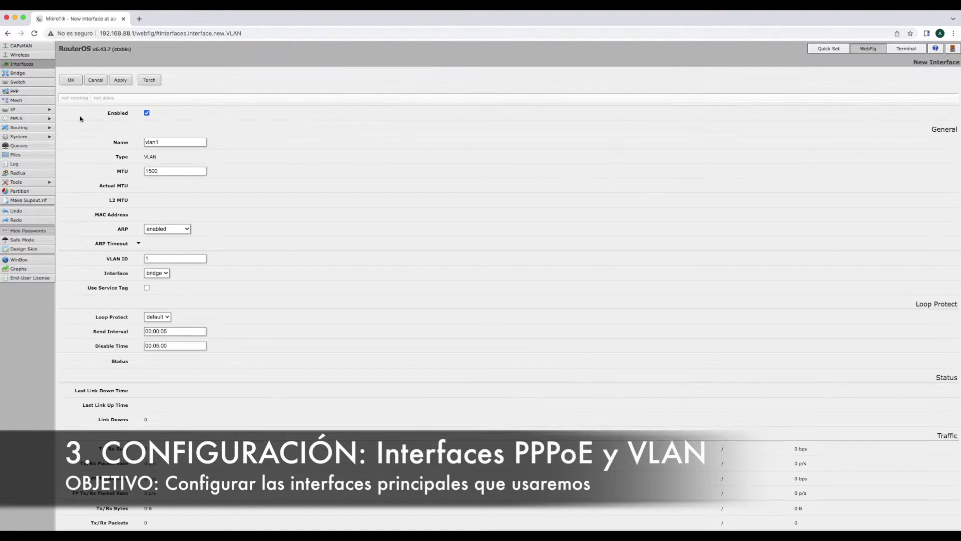
{"action": "left_click", "coordinate": [167, 143]}
{"action": "type", "text": "00"}
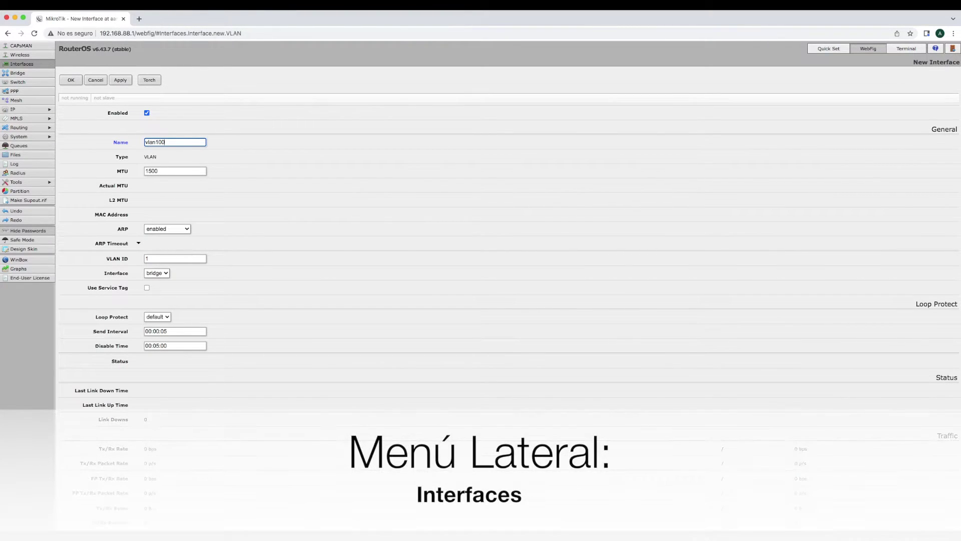
{"action": "left_click", "coordinate": [164, 259]}
{"action": "type", "text": "100"}
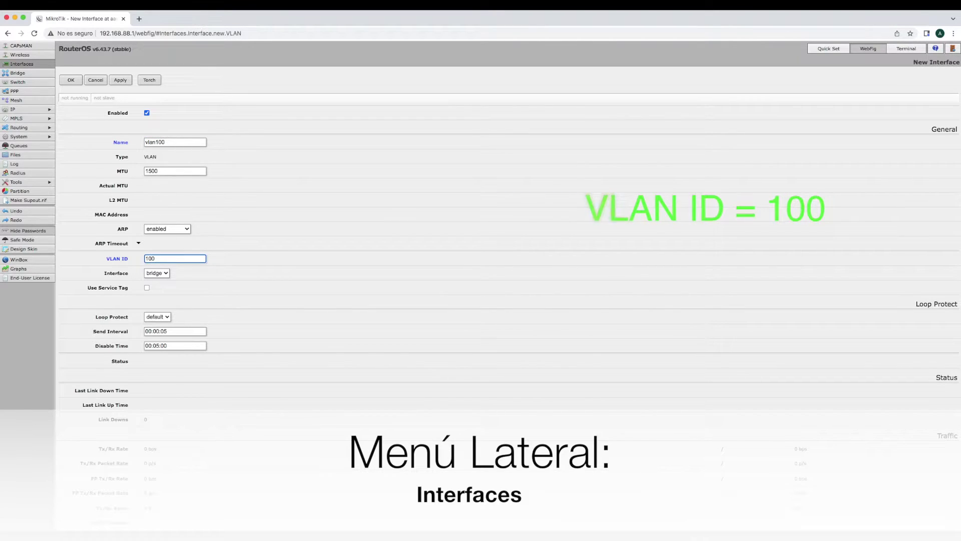
{"action": "left_click", "coordinate": [166, 274]}
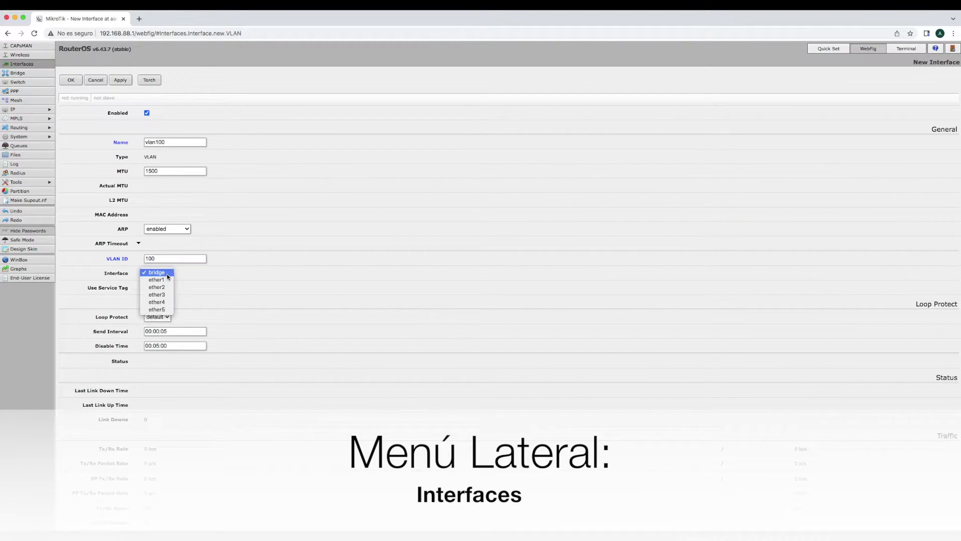
{"action": "left_click", "coordinate": [154, 281]}
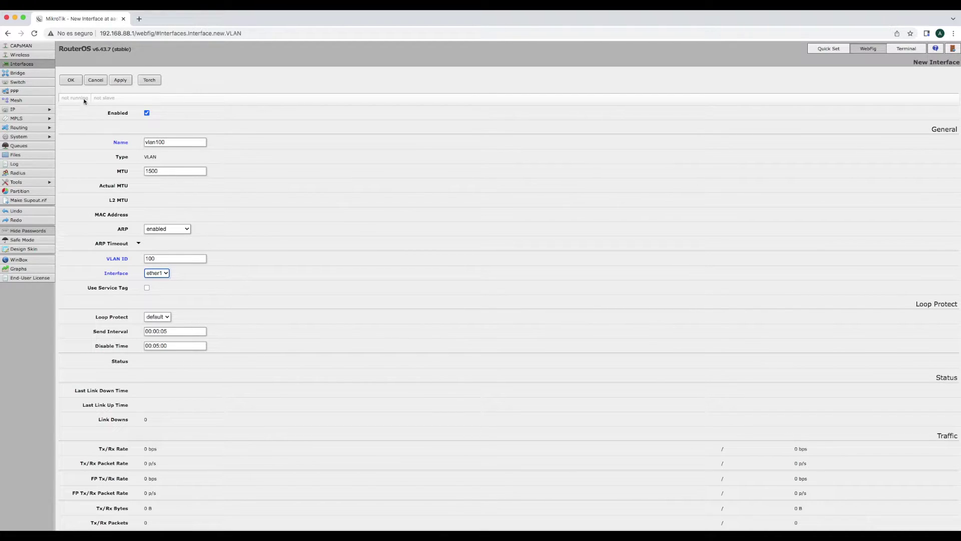
{"action": "left_click", "coordinate": [71, 80]}
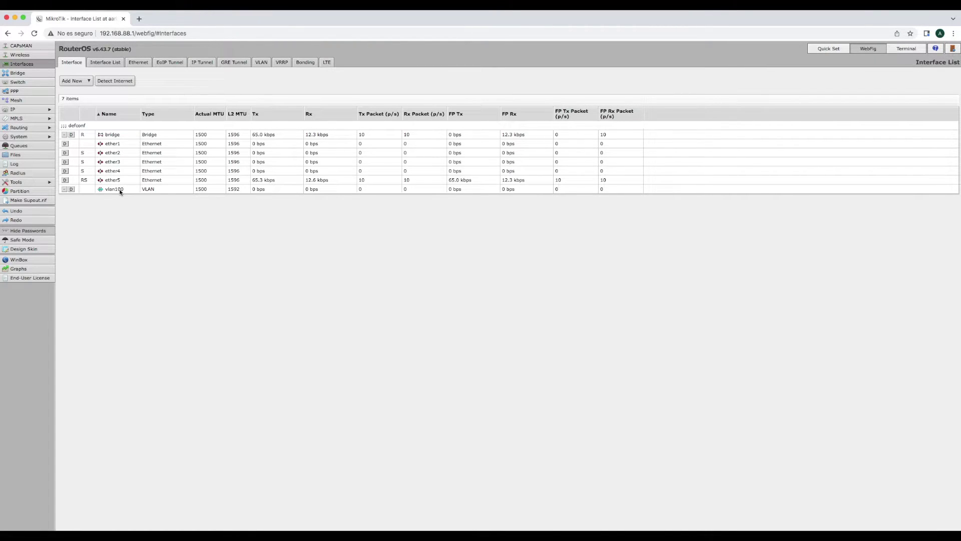
Start a new PPPoE client named pppoe-out1 running over vlan100
{"action": "left_click", "coordinate": [75, 81]}
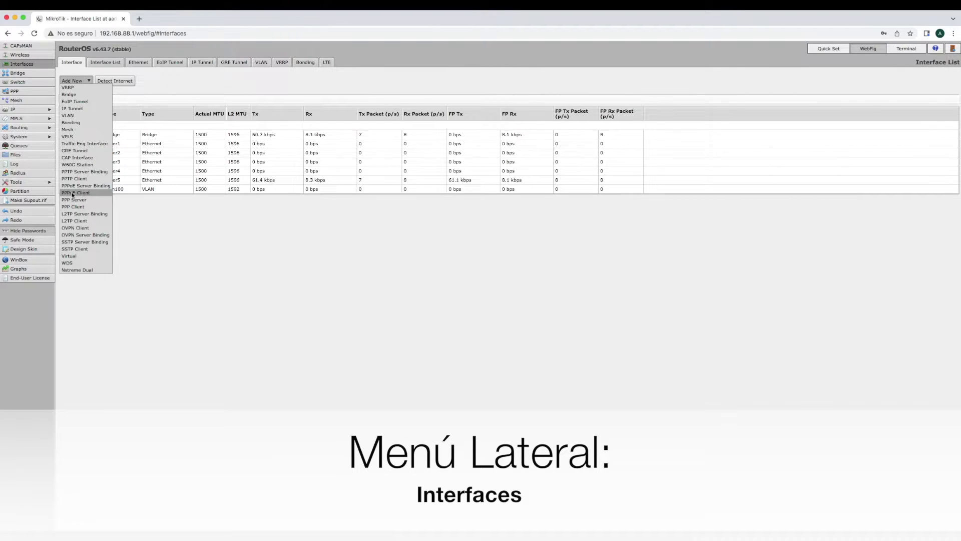
{"action": "left_click", "coordinate": [88, 192]}
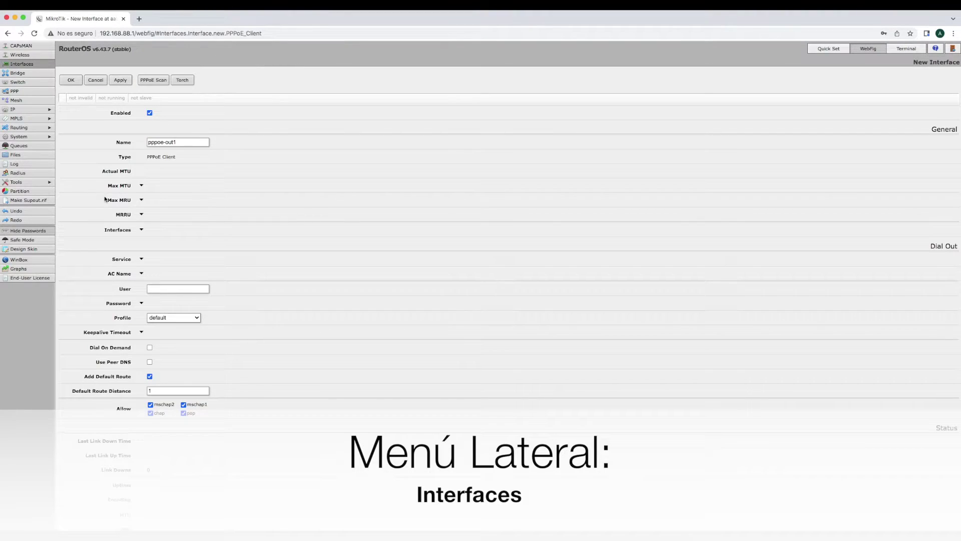
{"action": "left_click", "coordinate": [177, 142]}
{"action": "left_click_drag", "start_coordinate": [176, 143], "coordinate": [147, 143]}
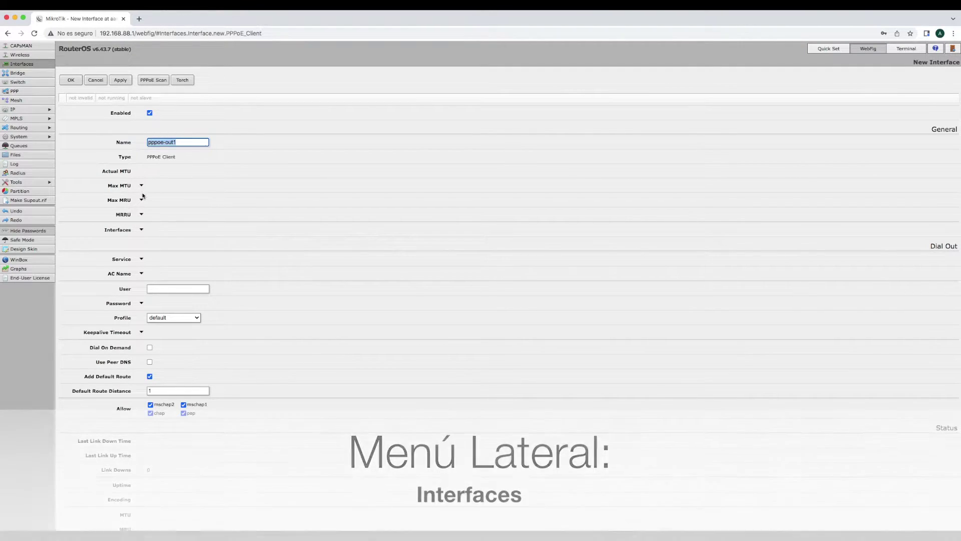
{"action": "left_click", "coordinate": [141, 230]}
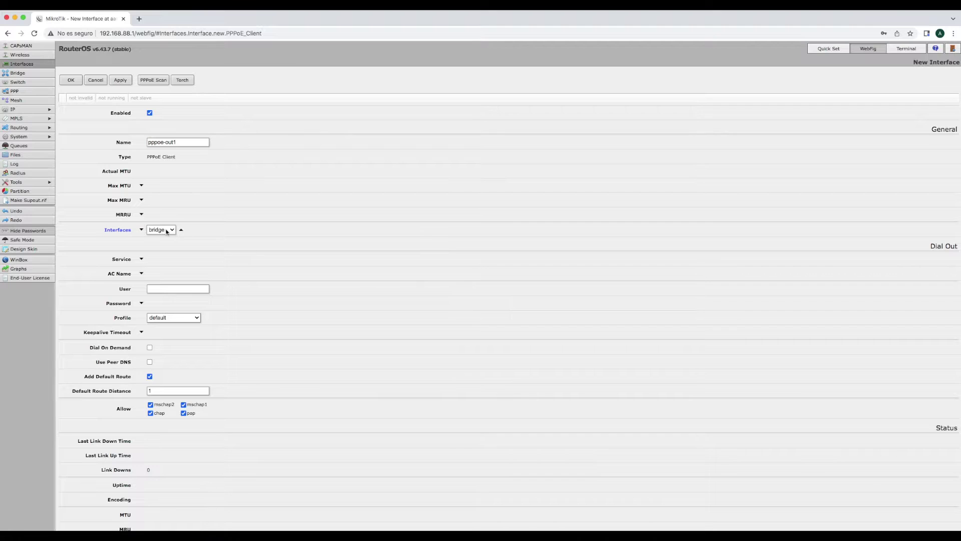
{"action": "left_click", "coordinate": [169, 230]}
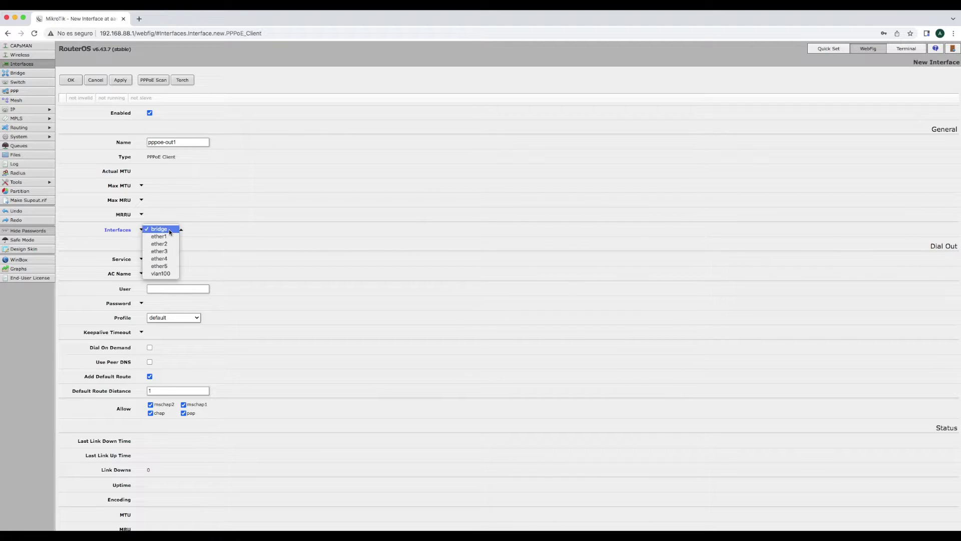
{"action": "left_click", "coordinate": [170, 274]}
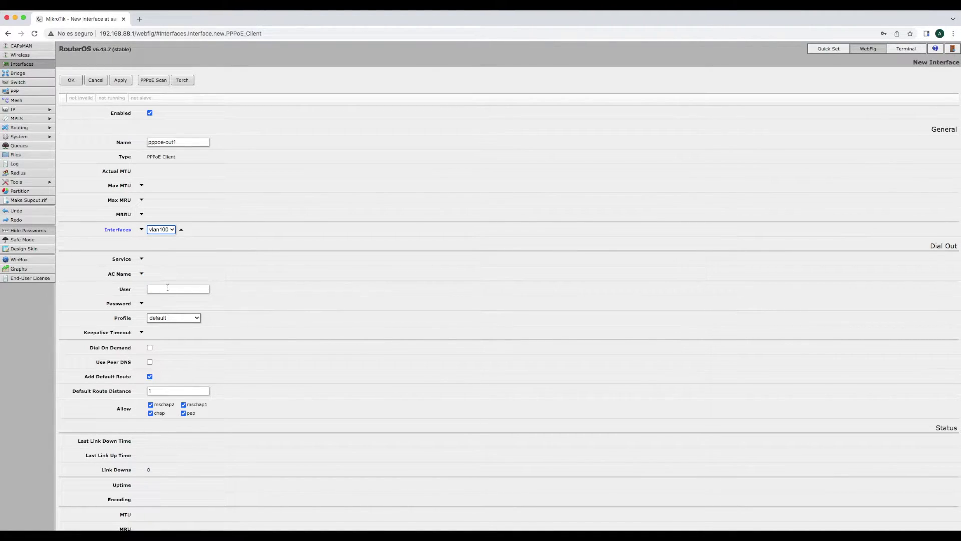
Paste the provider's PPPoE user name, add the account password, and save pppoe-out1
{"action": "left_click", "coordinate": [167, 288]}
{"action": "key", "text": "super+v"}
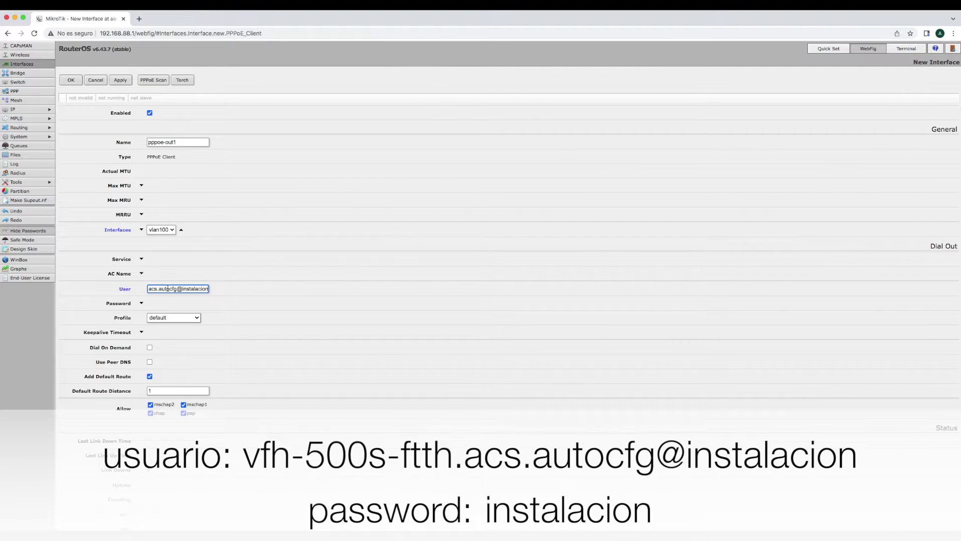
{"action": "left_click_drag", "start_coordinate": [207, 288], "coordinate": [147, 289]}
{"action": "left_click", "coordinate": [177, 291]}
{"action": "left_click", "coordinate": [141, 303]}
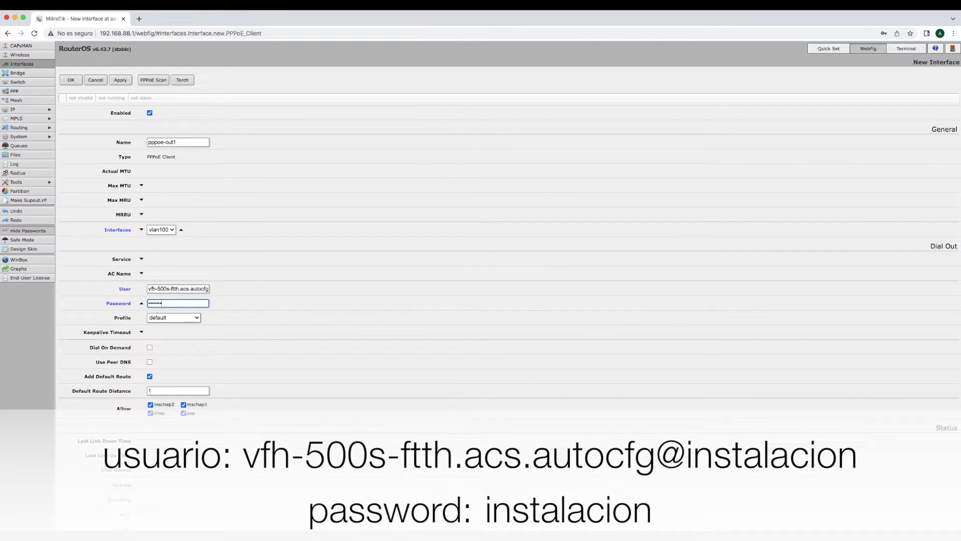
{"action": "scroll", "coordinate": [185, 313], "scroll_direction": "down", "scroll_amount": 1}
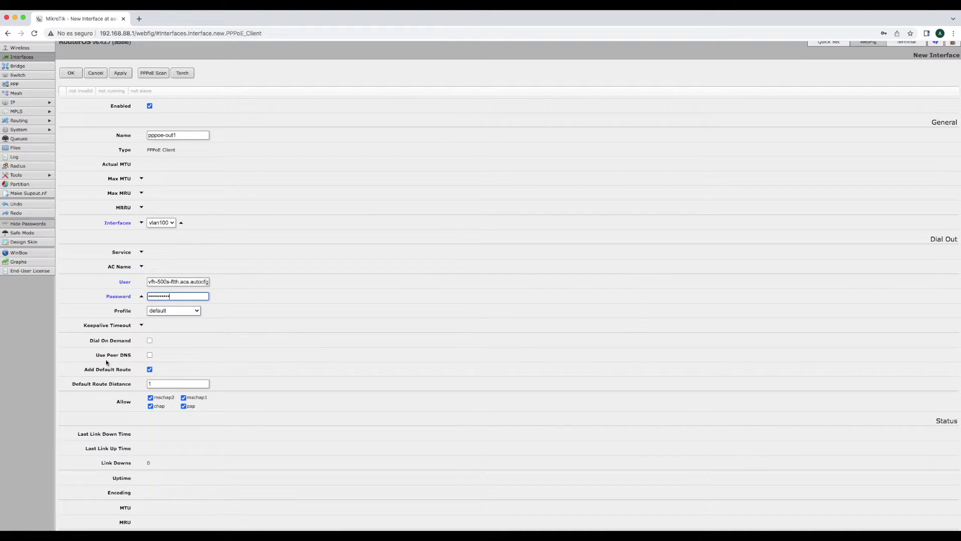
{"action": "scroll", "coordinate": [141, 369], "scroll_direction": "up", "scroll_amount": 1}
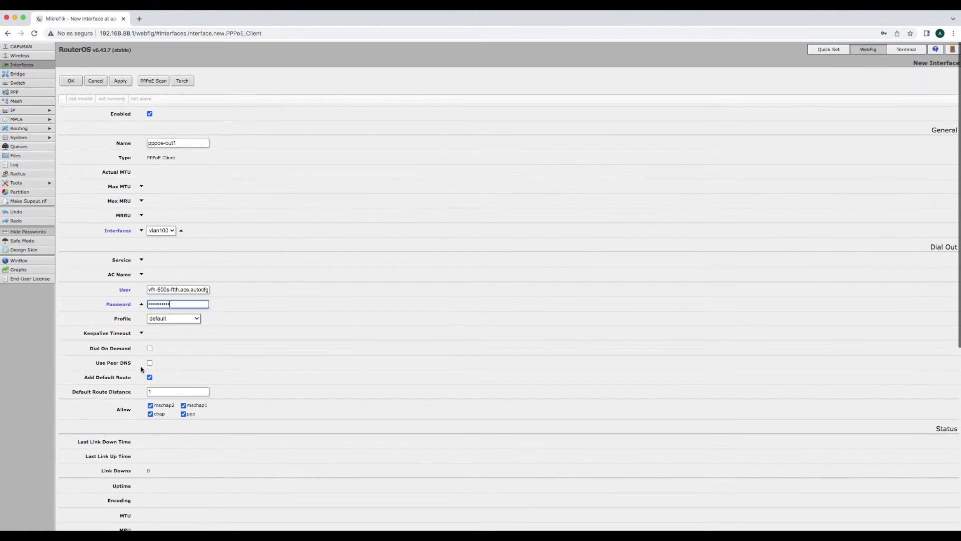
{"action": "left_click", "coordinate": [71, 80]}
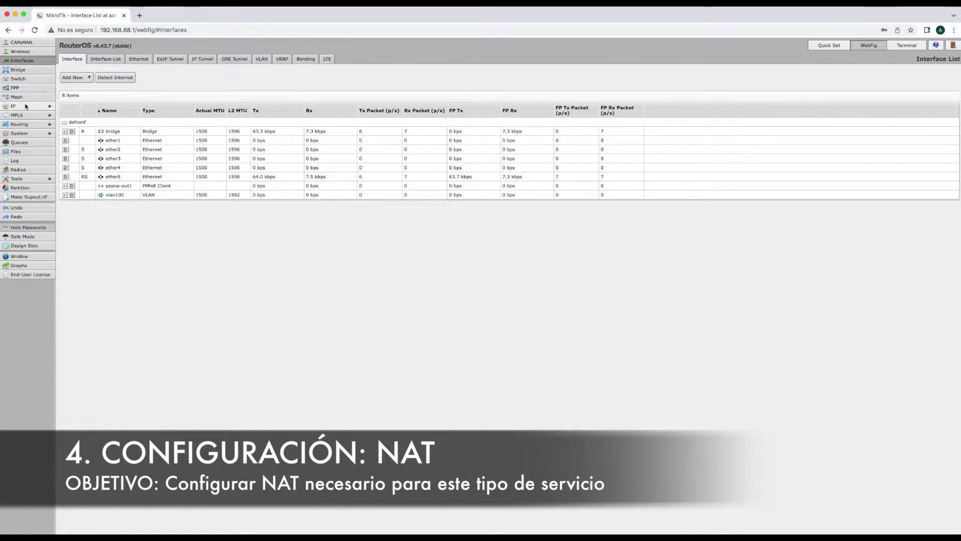
Go to IP > Firewall > NAT and open the default masquerade srcnat rule
{"action": "left_click", "coordinate": [26, 106]}
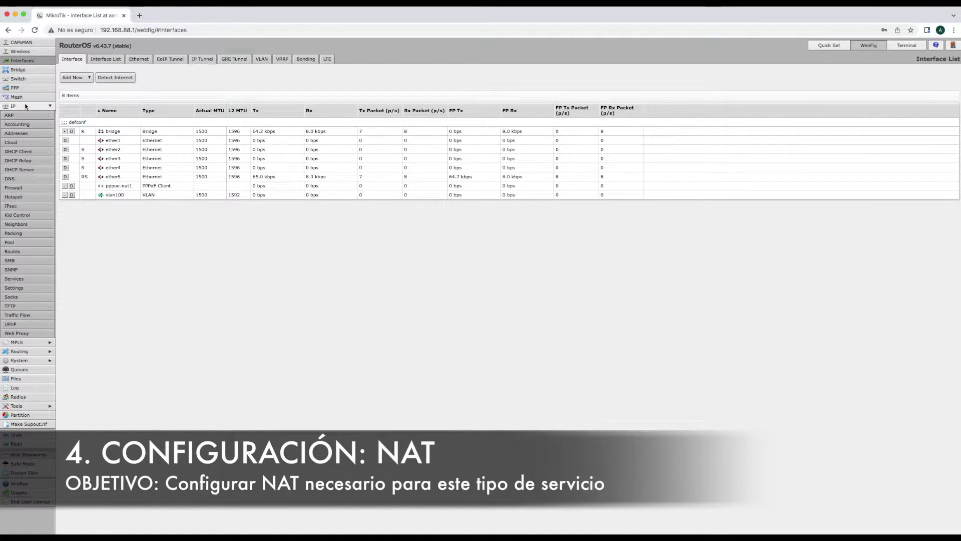
{"action": "left_click", "coordinate": [25, 188]}
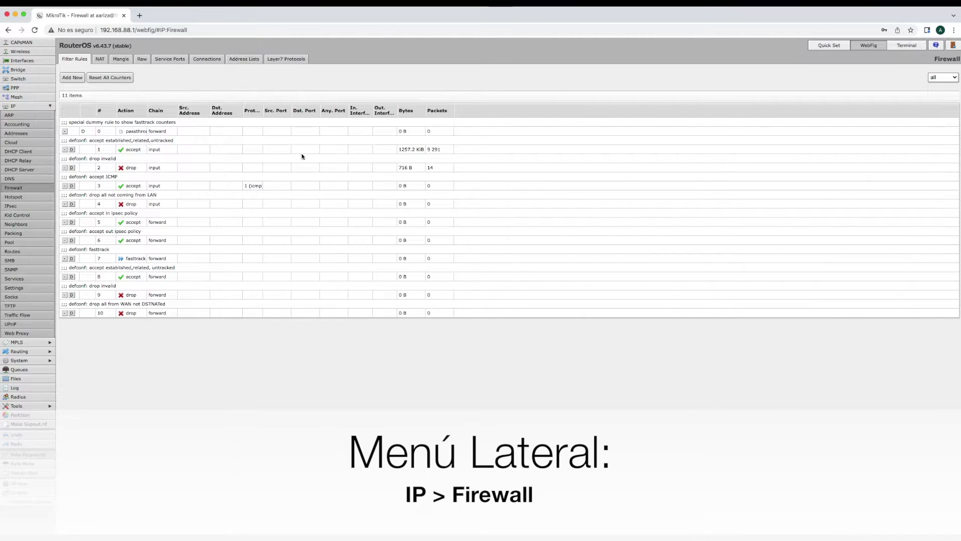
{"action": "left_click", "coordinate": [99, 61]}
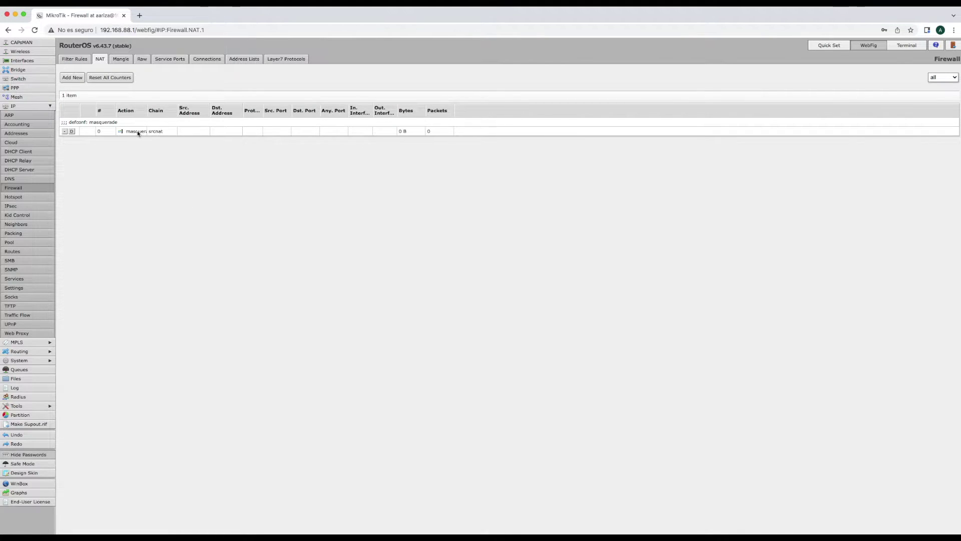
{"action": "left_click", "coordinate": [160, 131]}
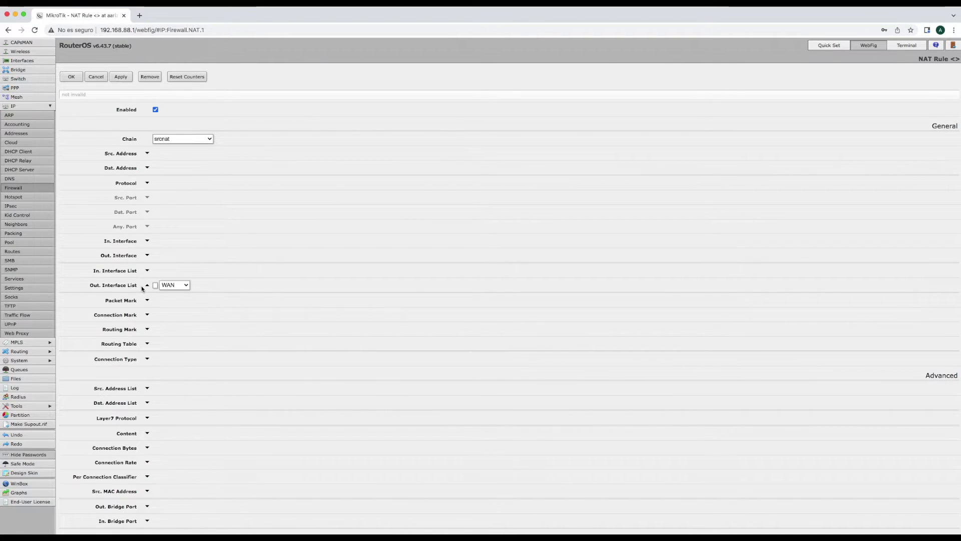
Keep chain srcnat and replace the WAN interface list condition with Out. Interface pppoe-out1
{"action": "left_click", "coordinate": [212, 140]}
{"action": "left_click", "coordinate": [176, 140]}
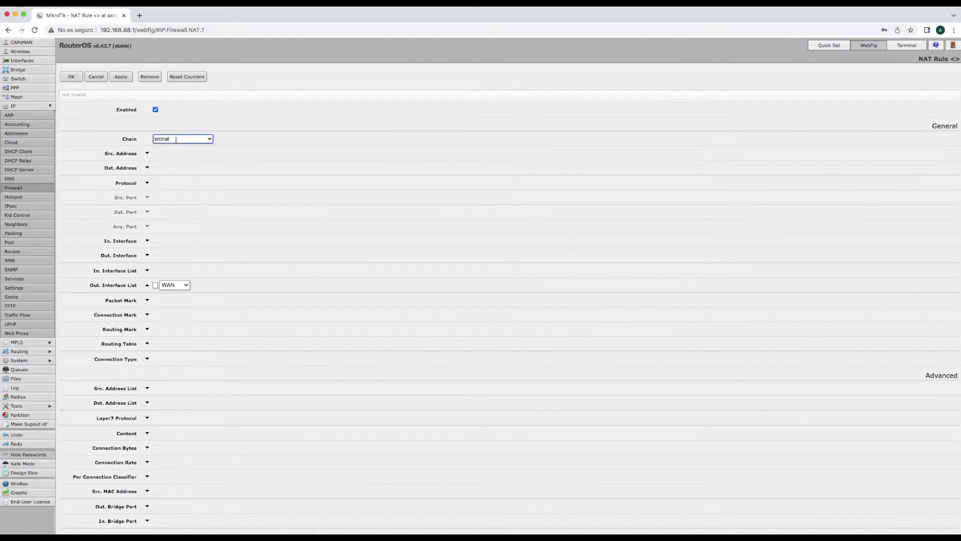
{"action": "double_click", "coordinate": [173, 139]}
{"action": "left_click", "coordinate": [173, 139]}
{"action": "left_click", "coordinate": [147, 287]}
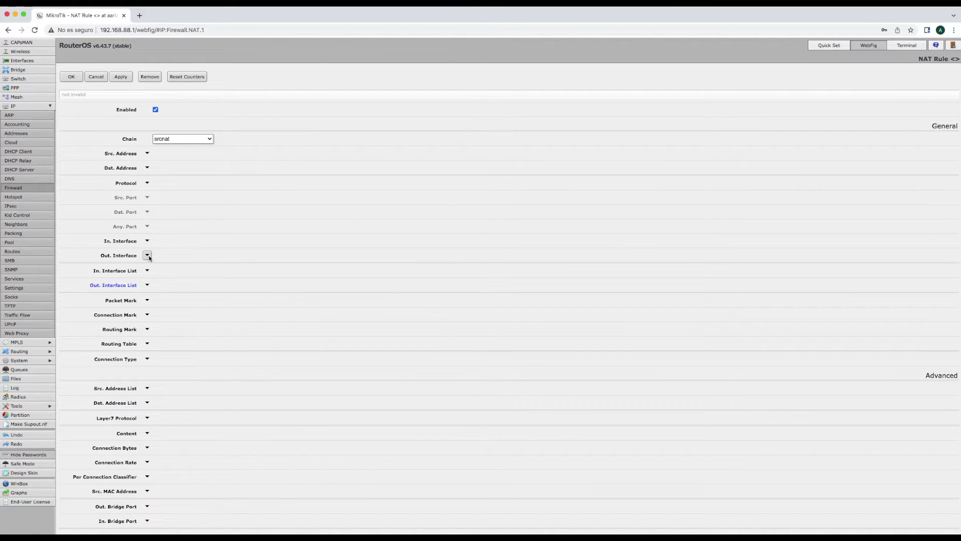
{"action": "left_click", "coordinate": [147, 256]}
{"action": "left_click", "coordinate": [190, 256]}
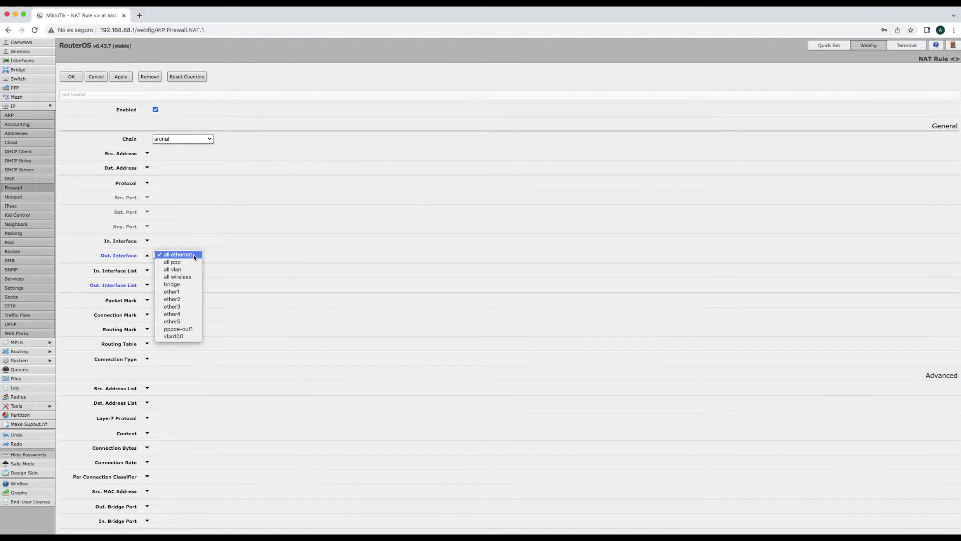
{"action": "left_click", "coordinate": [191, 329]}
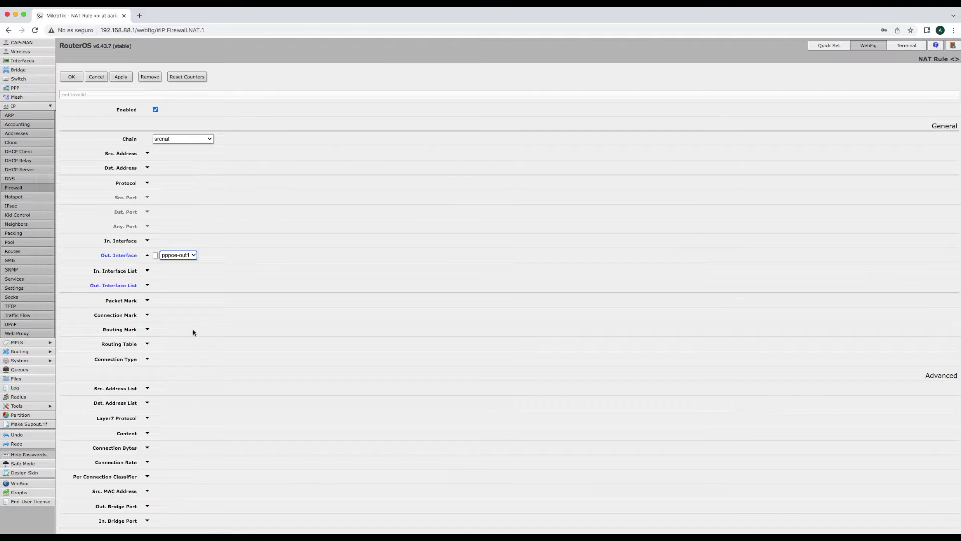
{"action": "left_click", "coordinate": [264, 257]}
Keep the action as masquerade and save the edited NAT rule
{"action": "scroll", "coordinate": [252, 291], "scroll_direction": "down", "scroll_amount": 3}
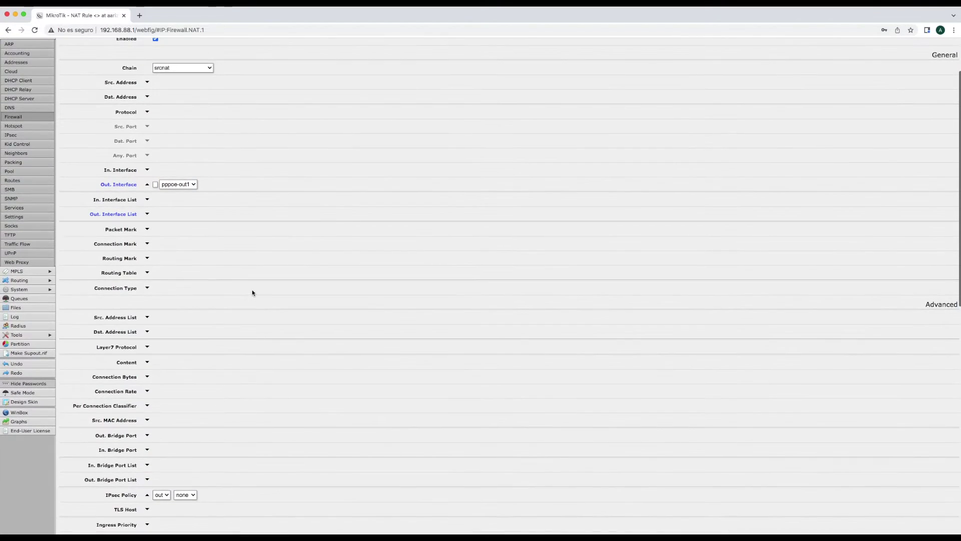
{"action": "scroll", "coordinate": [252, 293], "scroll_direction": "down", "scroll_amount": 9}
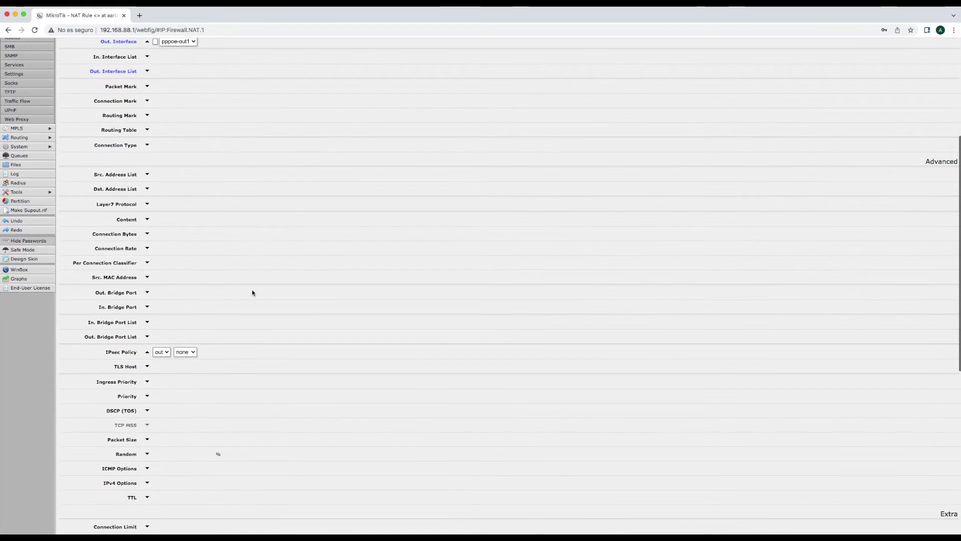
{"action": "scroll", "coordinate": [252, 293], "scroll_direction": "down", "scroll_amount": 10}
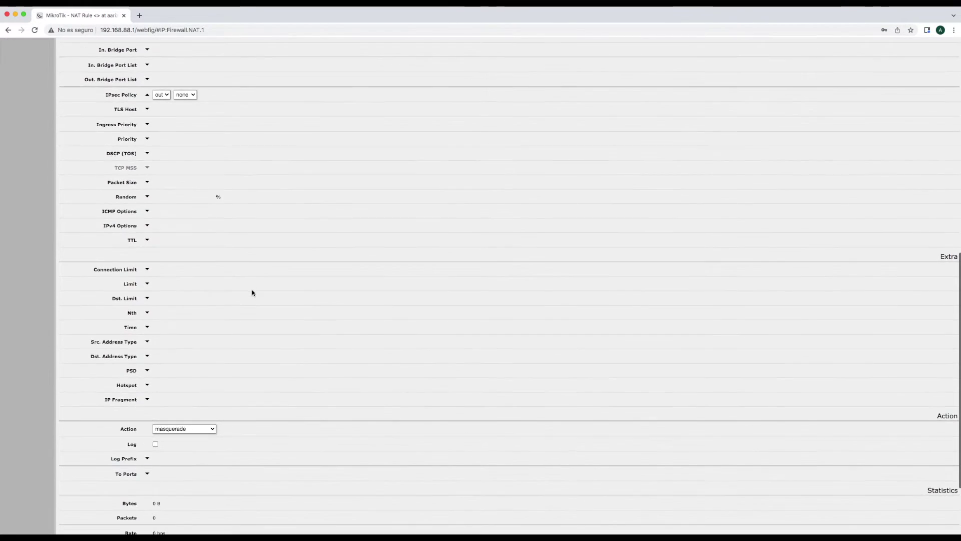
{"action": "scroll", "coordinate": [253, 293], "scroll_direction": "down", "scroll_amount": 1}
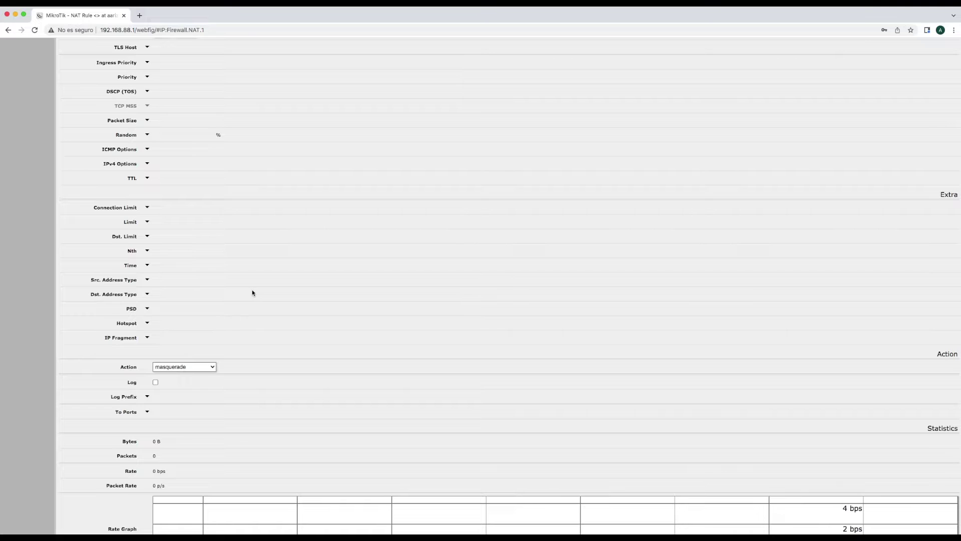
{"action": "left_click", "coordinate": [210, 368]}
{"action": "left_click", "coordinate": [182, 367]}
{"action": "scroll", "coordinate": [284, 371], "scroll_direction": "up", "scroll_amount": 10}
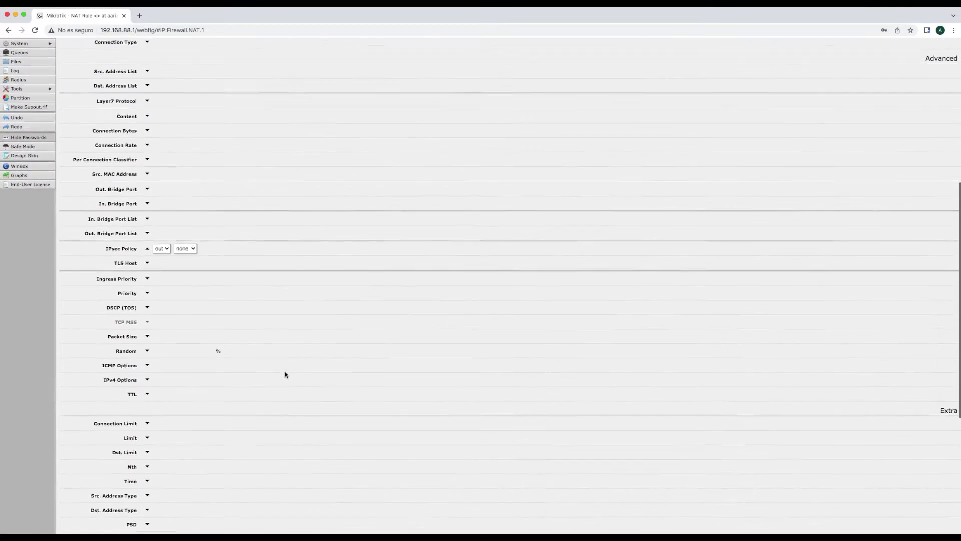
{"action": "scroll", "coordinate": [285, 374], "scroll_direction": "up", "scroll_amount": 4}
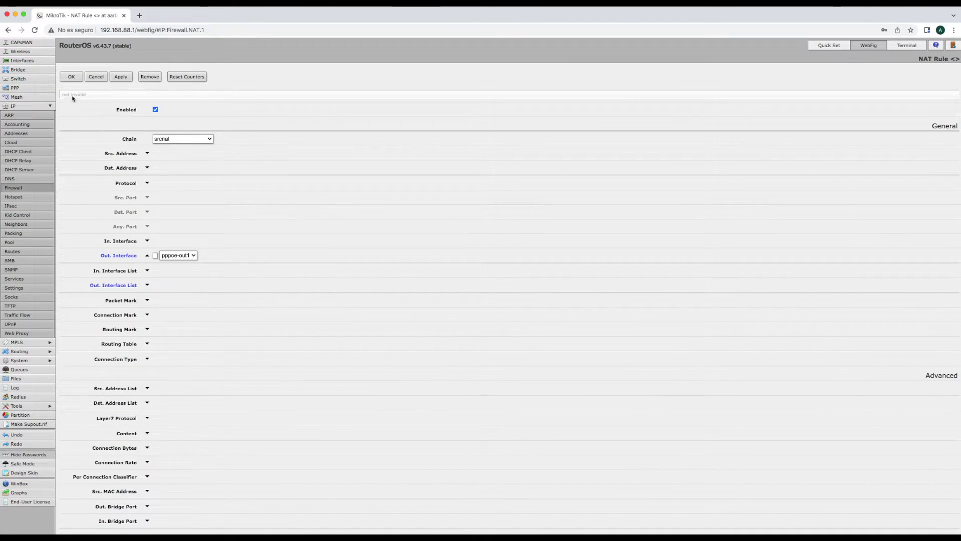
{"action": "left_click", "coordinate": [70, 76]}
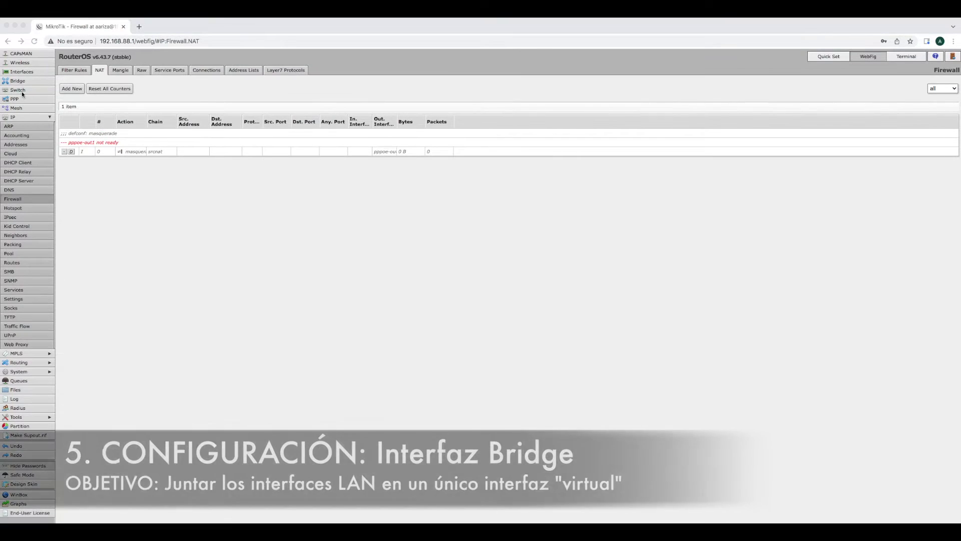
Inspect the bridge interface's settings and the Bridge list without creating a new bridge
{"action": "left_click", "coordinate": [25, 60]}
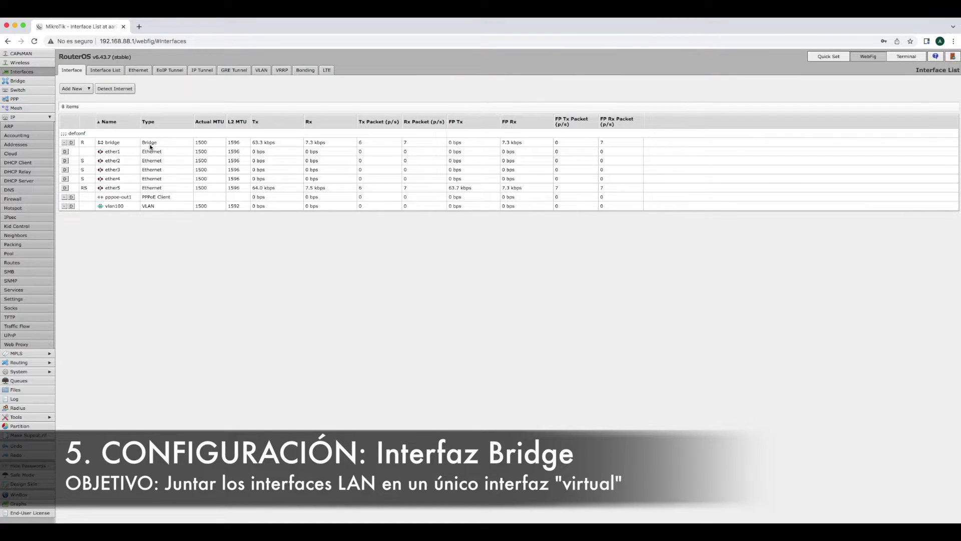
{"action": "left_click", "coordinate": [113, 144]}
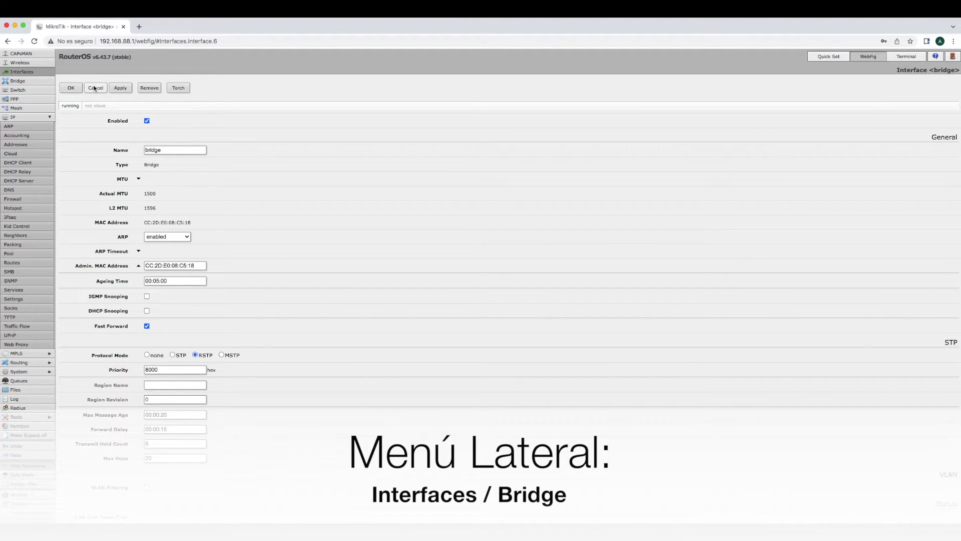
{"action": "left_click", "coordinate": [95, 88]}
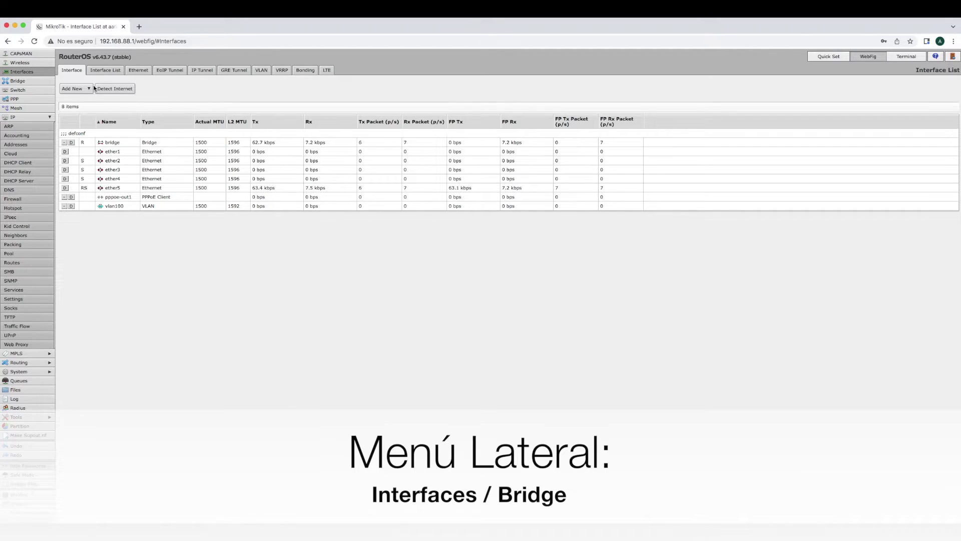
{"action": "left_click", "coordinate": [18, 81]}
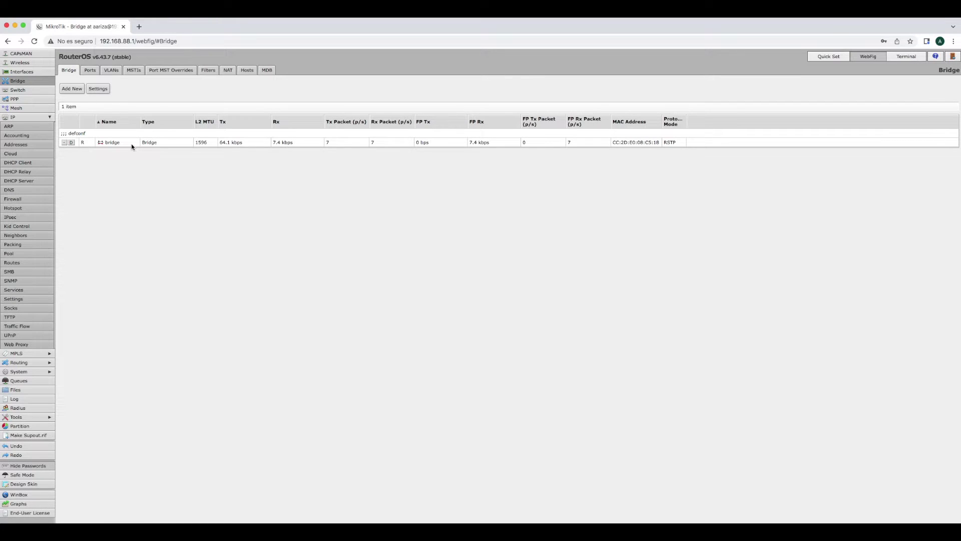
{"action": "left_click", "coordinate": [77, 89]}
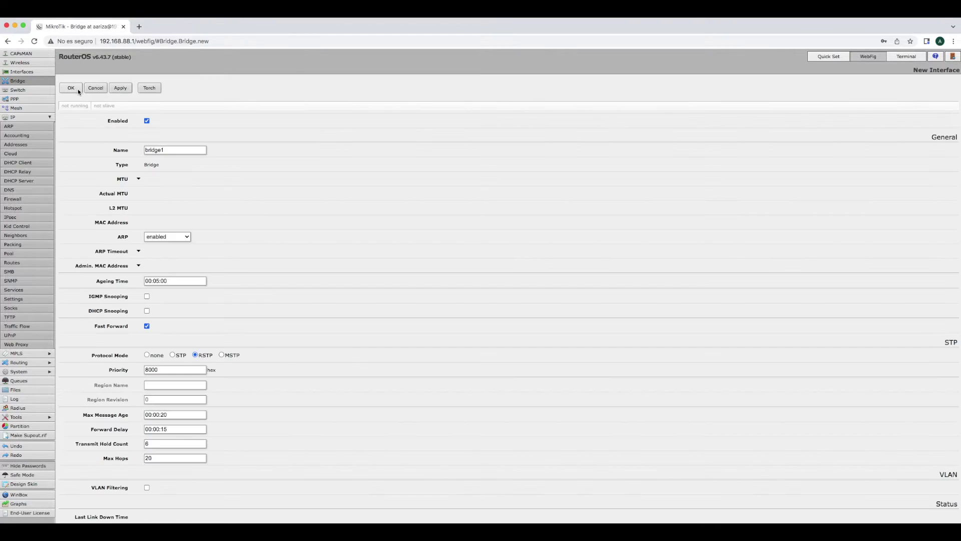
{"action": "left_click", "coordinate": [95, 89]}
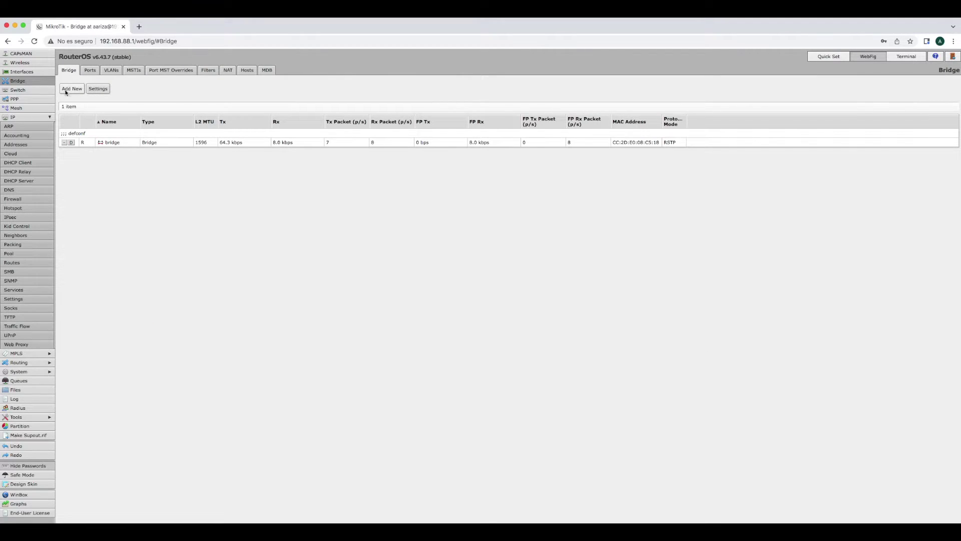
Return to Interfaces, then open the Bridge page listing the defconf bridge
{"action": "left_click", "coordinate": [32, 73]}
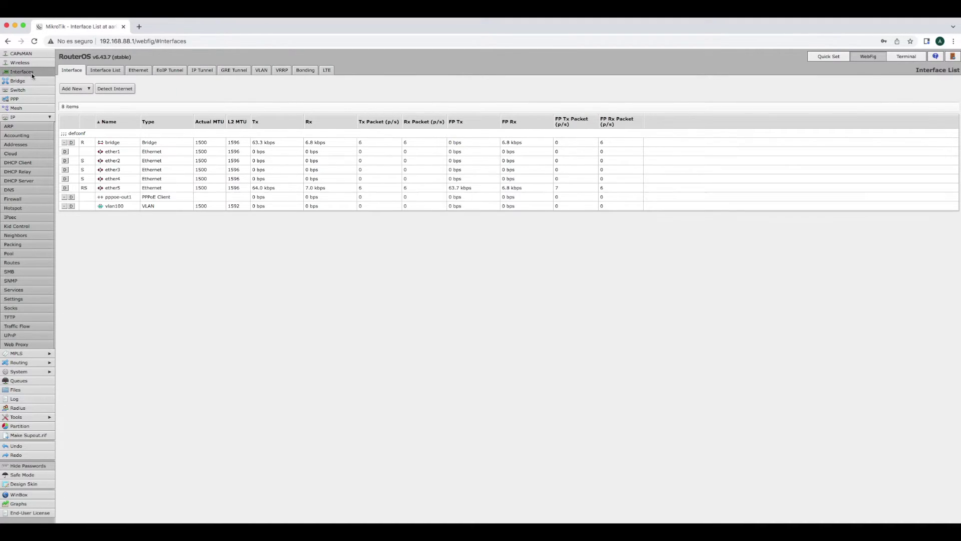
{"action": "left_click", "coordinate": [79, 89]}
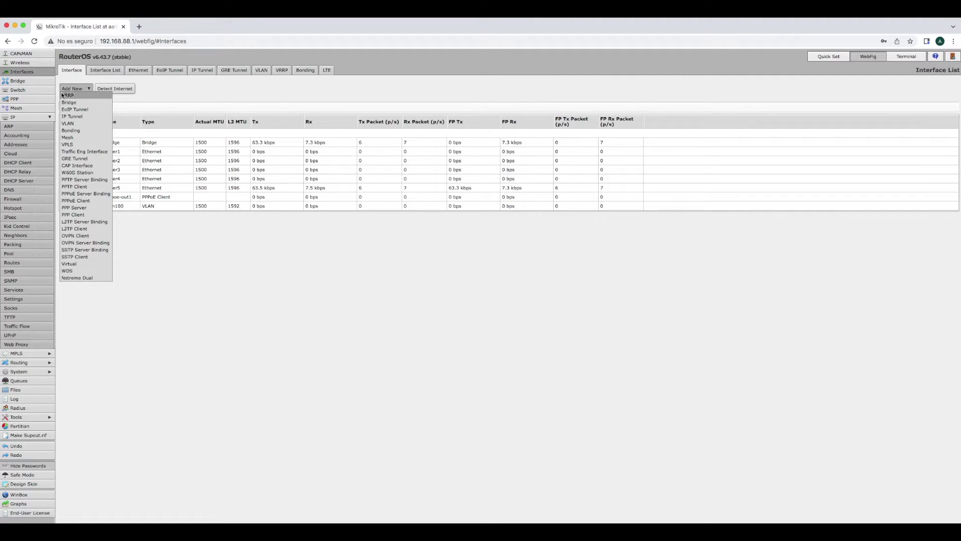
{"action": "left_click", "coordinate": [30, 82]}
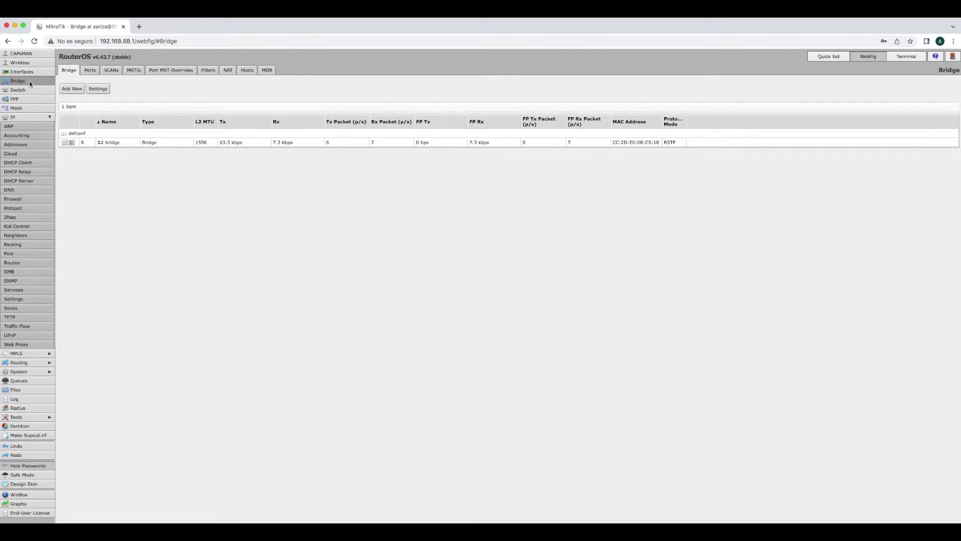
View Bridge Ports and inspect a new port's Interface and Bridge choices without adding it
{"action": "left_click", "coordinate": [92, 74]}
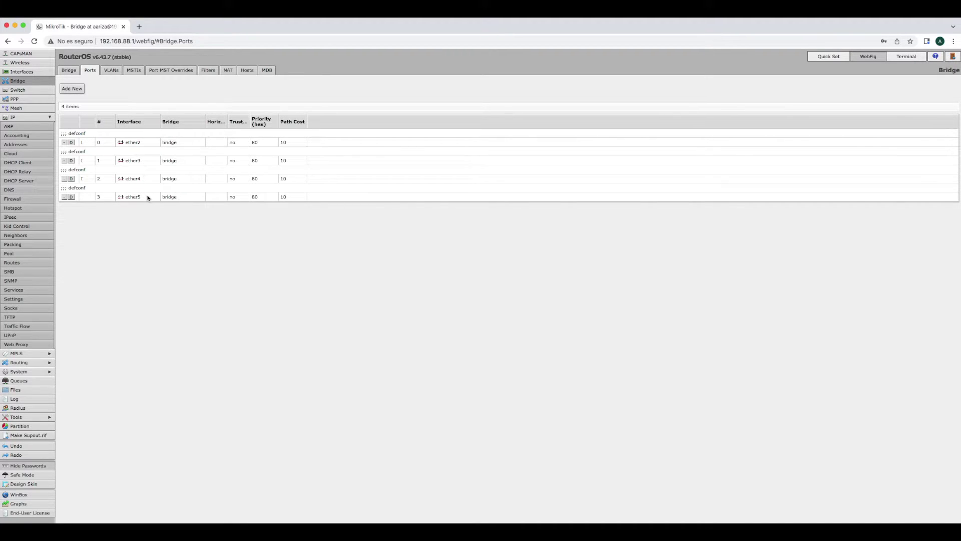
{"action": "left_click", "coordinate": [73, 89]}
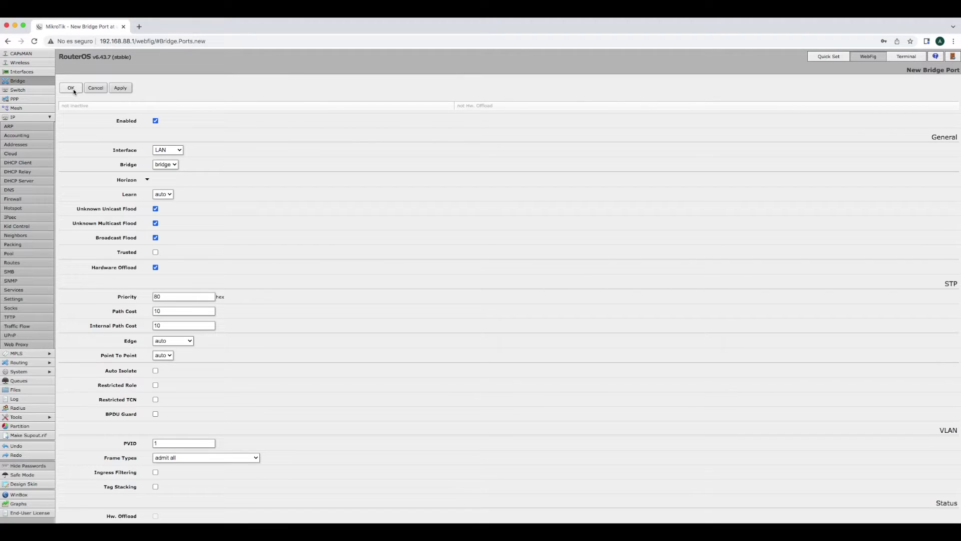
{"action": "left_click", "coordinate": [180, 154]}
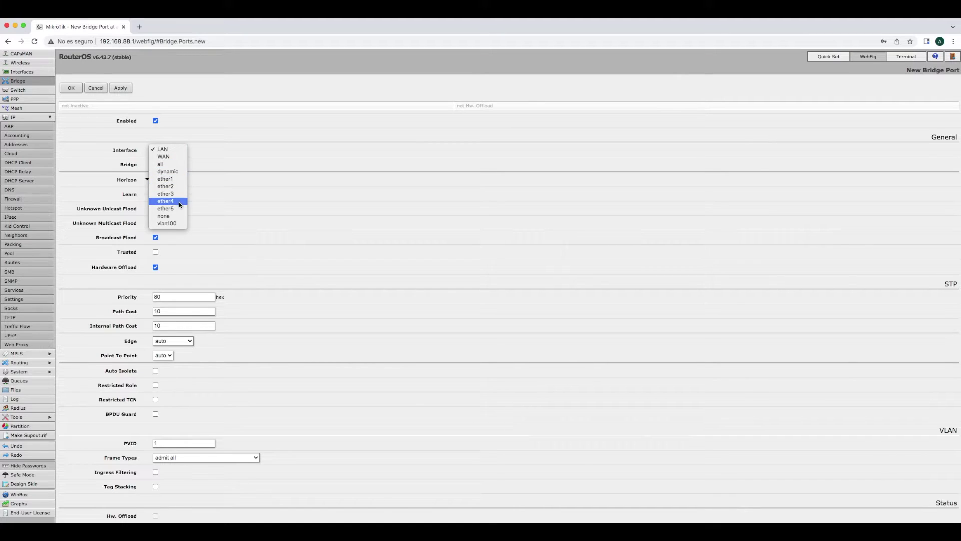
{"action": "left_click", "coordinate": [175, 180]}
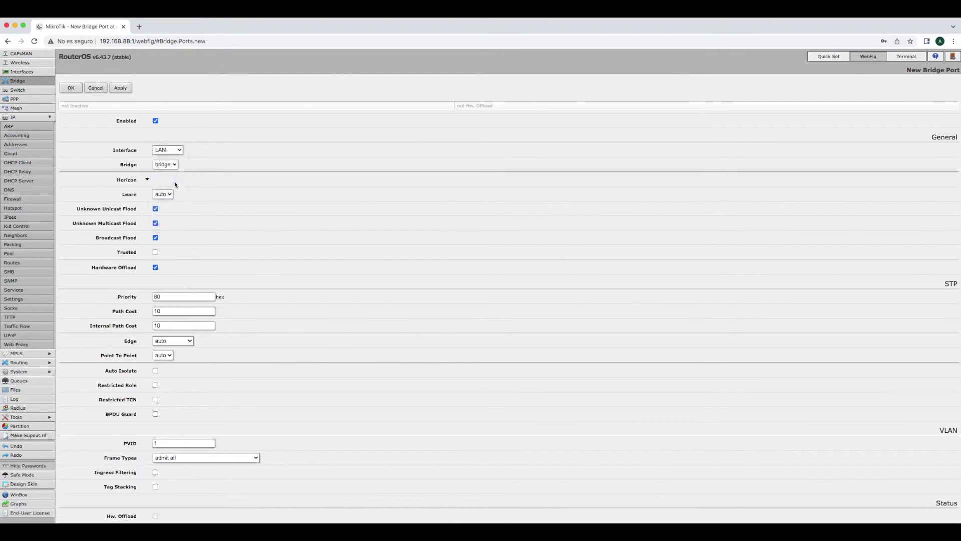
{"action": "left_click", "coordinate": [171, 165]}
{"action": "left_click", "coordinate": [168, 164]}
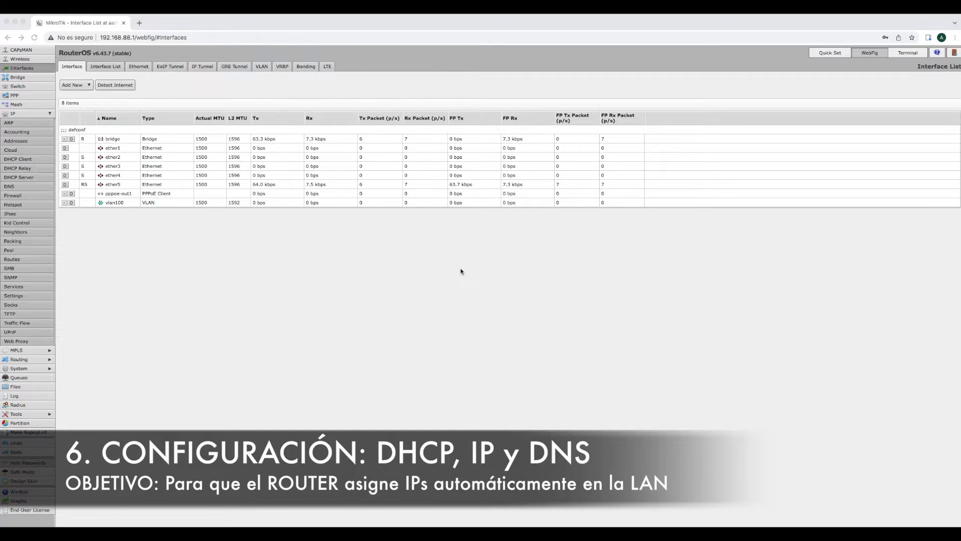
Highlight the router IP in the URL bar, then open IP > Addresses showing 192.168.88.1/24
{"action": "left_click", "coordinate": [134, 39]}
{"action": "left_click", "coordinate": [134, 39]}
{"action": "left_click_drag", "start_coordinate": [134, 39], "coordinate": [100, 39]}
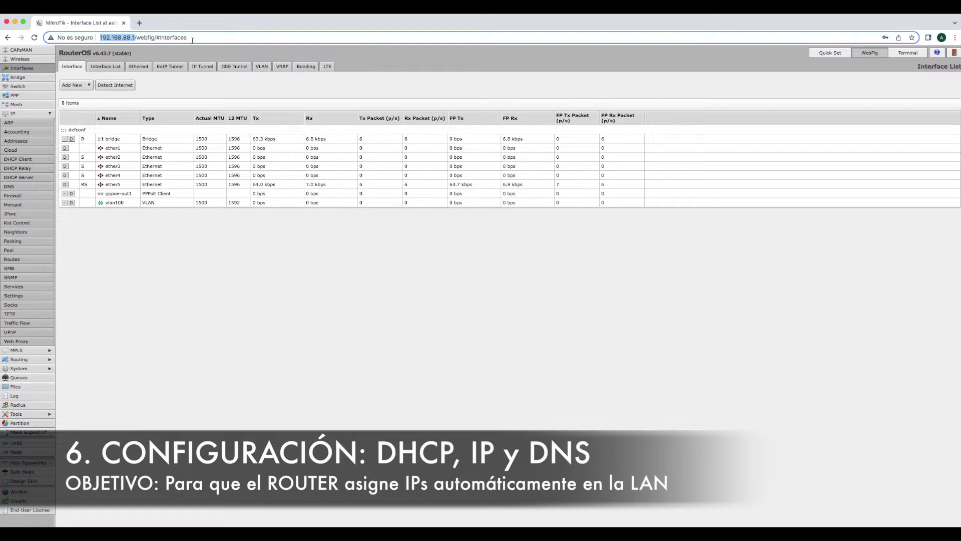
{"action": "left_click_drag", "start_coordinate": [195, 39], "coordinate": [99, 39]}
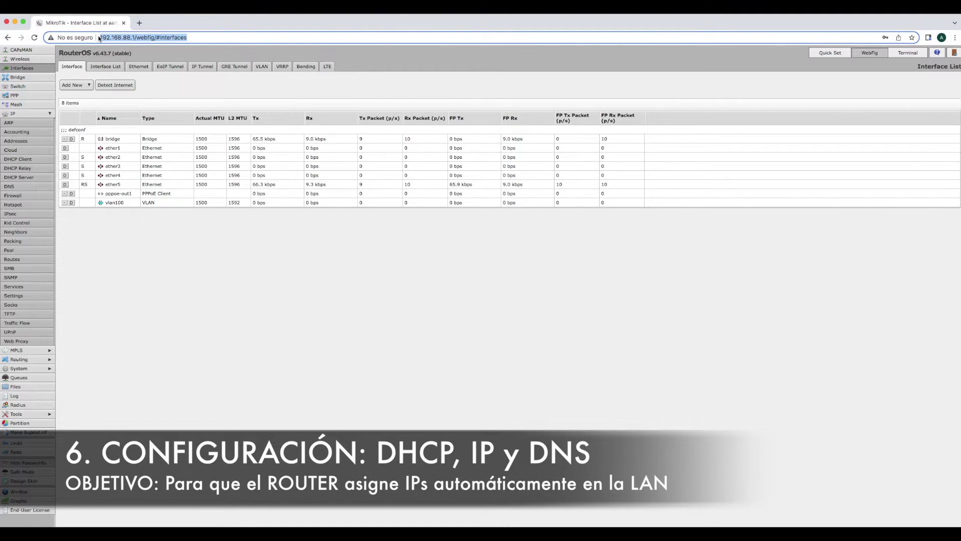
{"action": "left_click", "coordinate": [100, 39]}
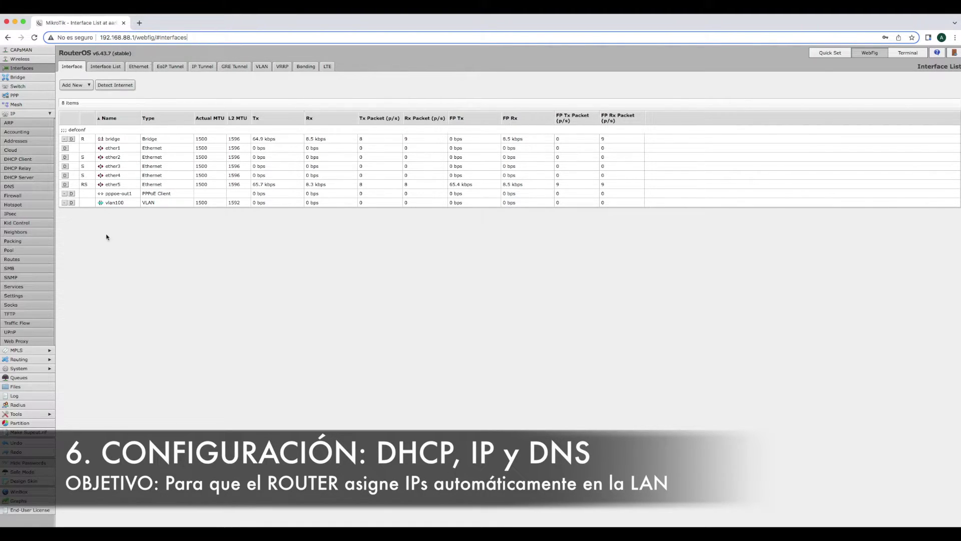
{"action": "left_click", "coordinate": [27, 142]}
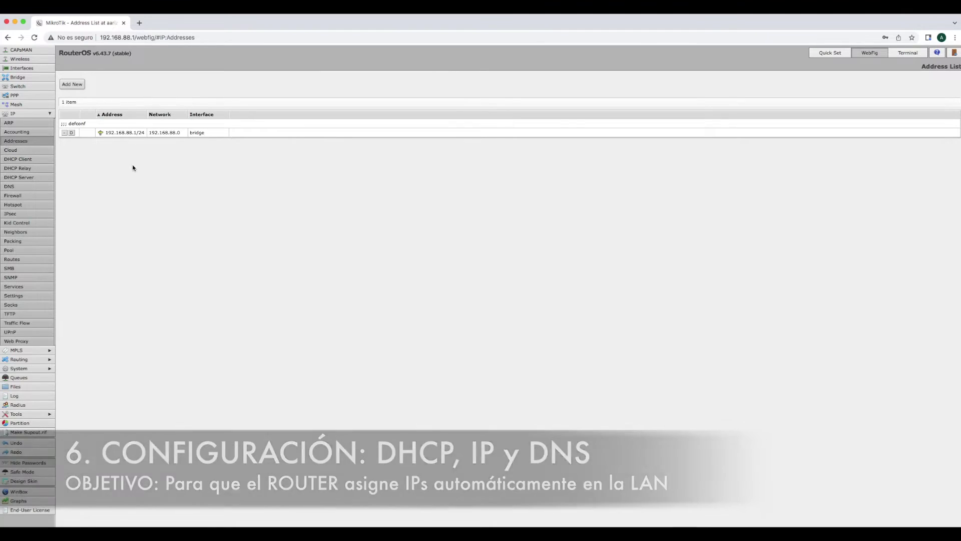
{"action": "left_click", "coordinate": [121, 133]}
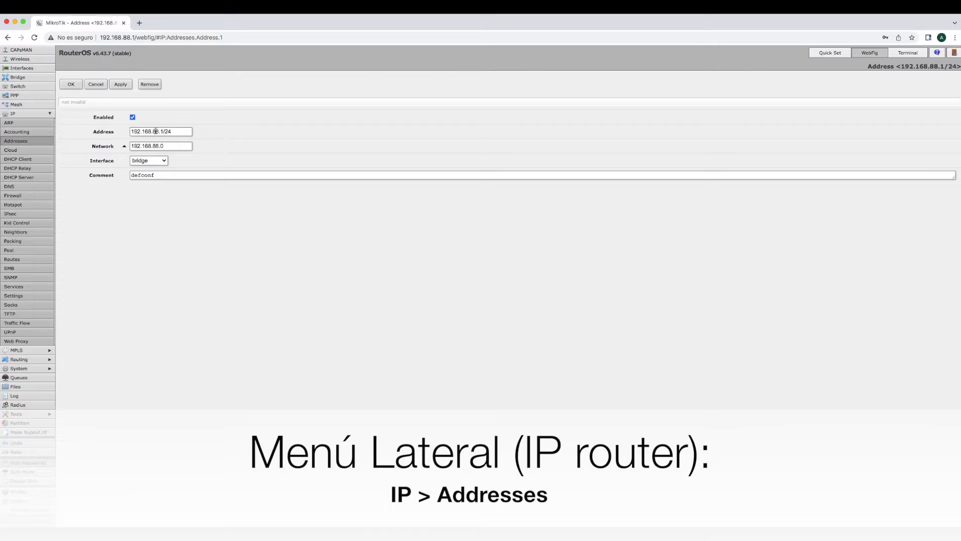
{"action": "left_click", "coordinate": [156, 162]}
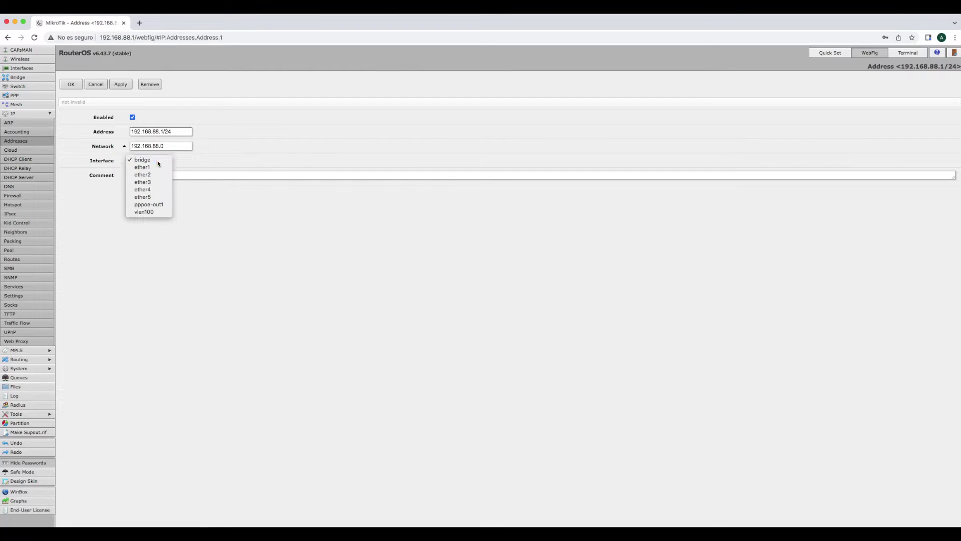
{"action": "left_click", "coordinate": [157, 160]}
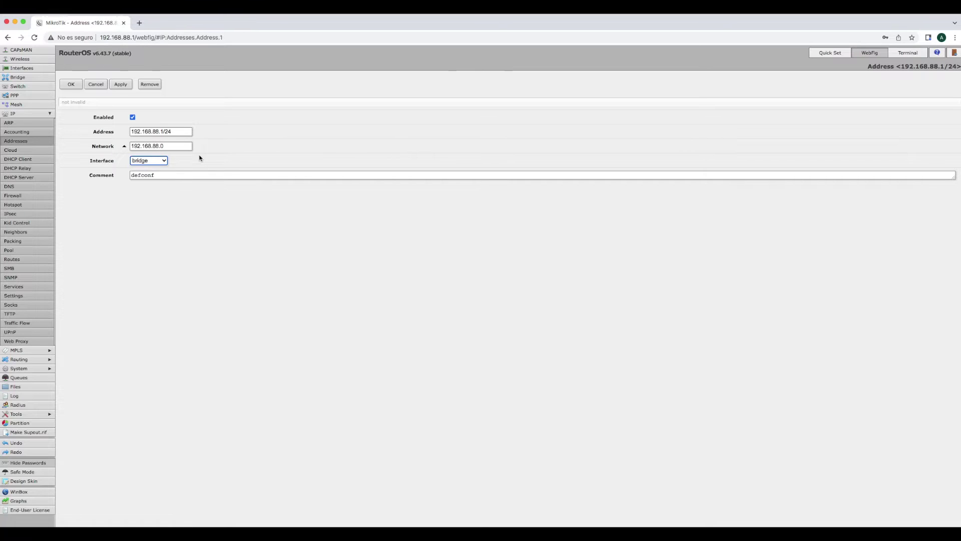
{"action": "left_click", "coordinate": [97, 84]}
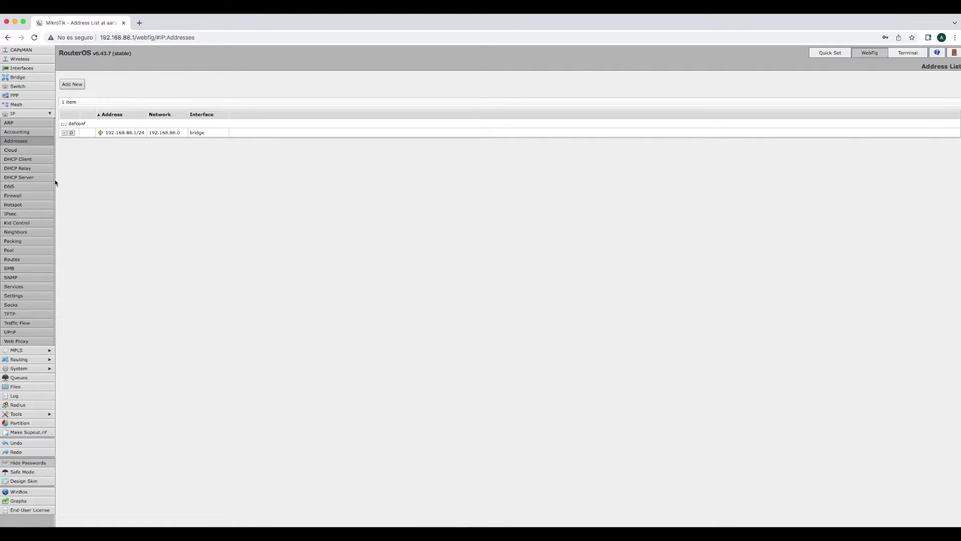
Inspect the defconf DHCP server on bridge, confirm its pool is default-dhcp, and cancel unchanged
{"action": "left_click", "coordinate": [27, 178]}
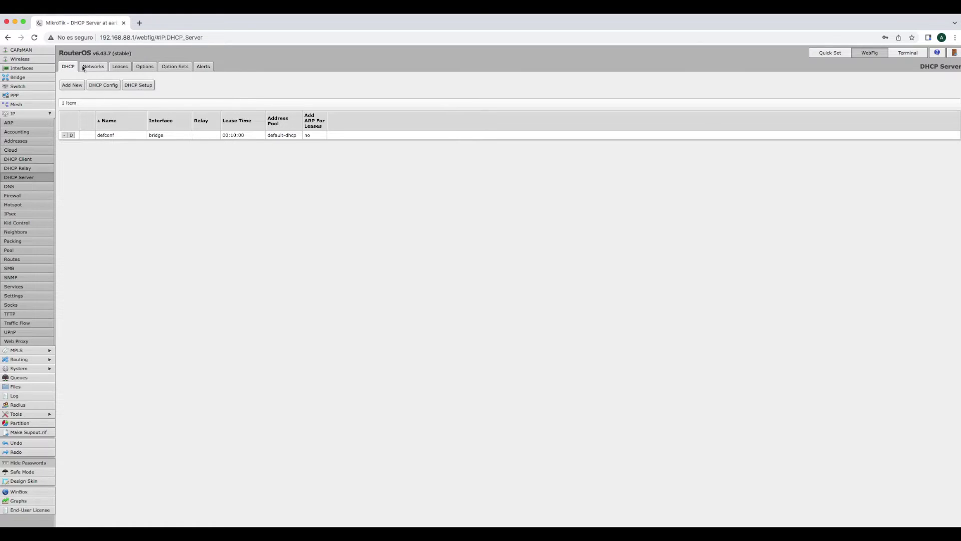
{"action": "left_click", "coordinate": [115, 138]}
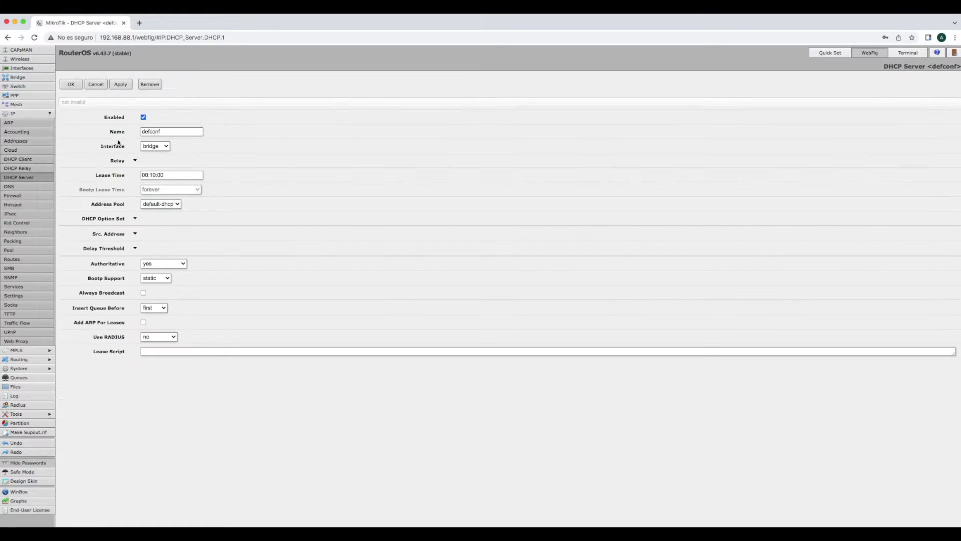
{"action": "double_click", "coordinate": [160, 131]}
{"action": "left_click", "coordinate": [160, 132]}
{"action": "left_click", "coordinate": [178, 203]}
{"action": "left_click", "coordinate": [95, 84]}
{"action": "left_click", "coordinate": [95, 83]}
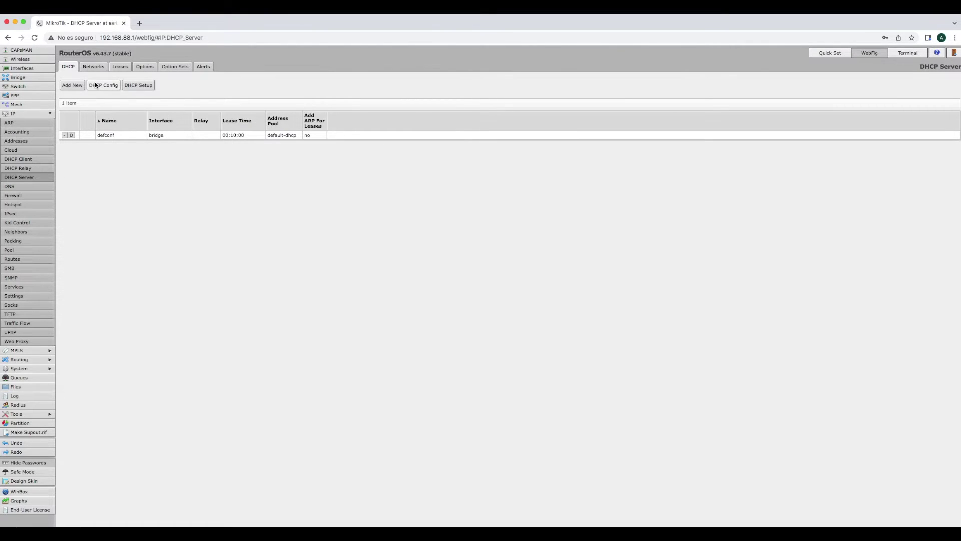
Edit the default-dhcp pool addresses to 192.168.0.128-192.168.0.254, save, and return to DHCP Server
{"action": "left_click", "coordinate": [11, 252]}
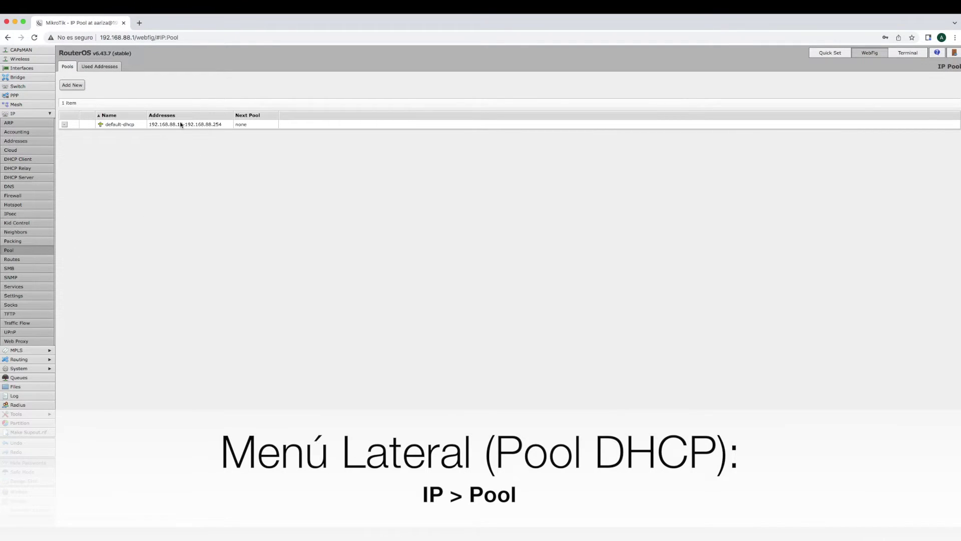
{"action": "left_click", "coordinate": [130, 125]}
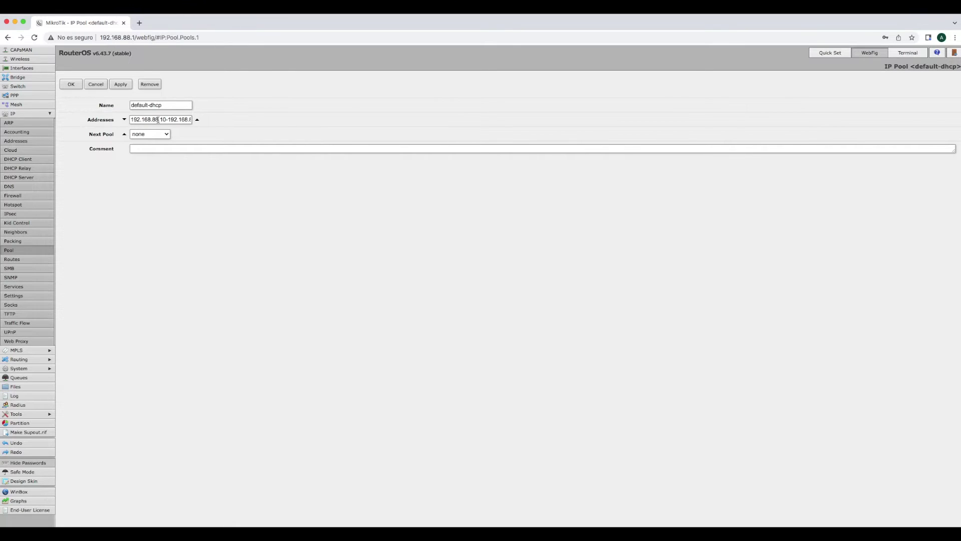
{"action": "left_click_drag", "start_coordinate": [152, 119], "coordinate": [160, 119]}
{"action": "type", "text": "0"}
{"action": "left_click_drag", "start_coordinate": [185, 122], "coordinate": [193, 124]}
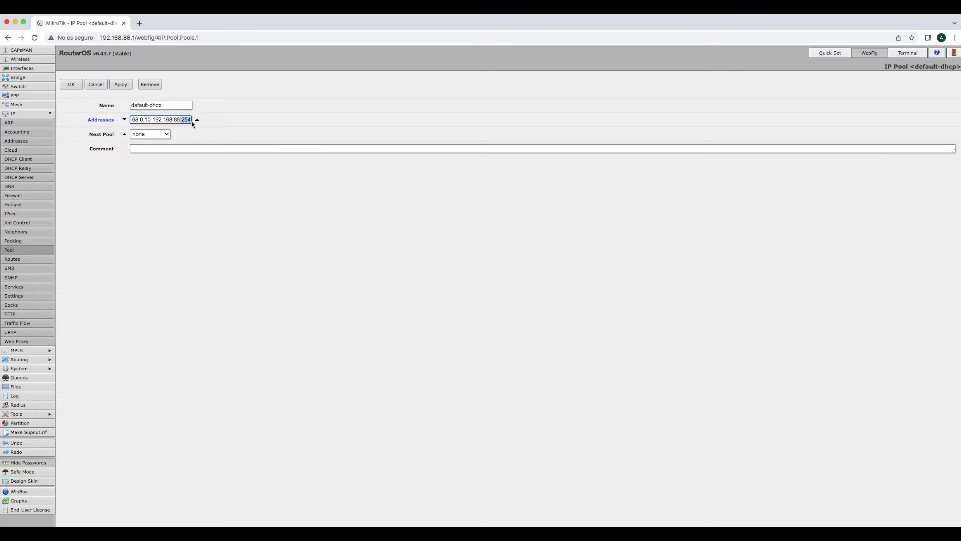
{"action": "key", "text": "Left"}
{"action": "key", "text": "shift+Left"}
{"action": "key", "text": "shift+Left"}
{"action": "type", "text": "0.128"}
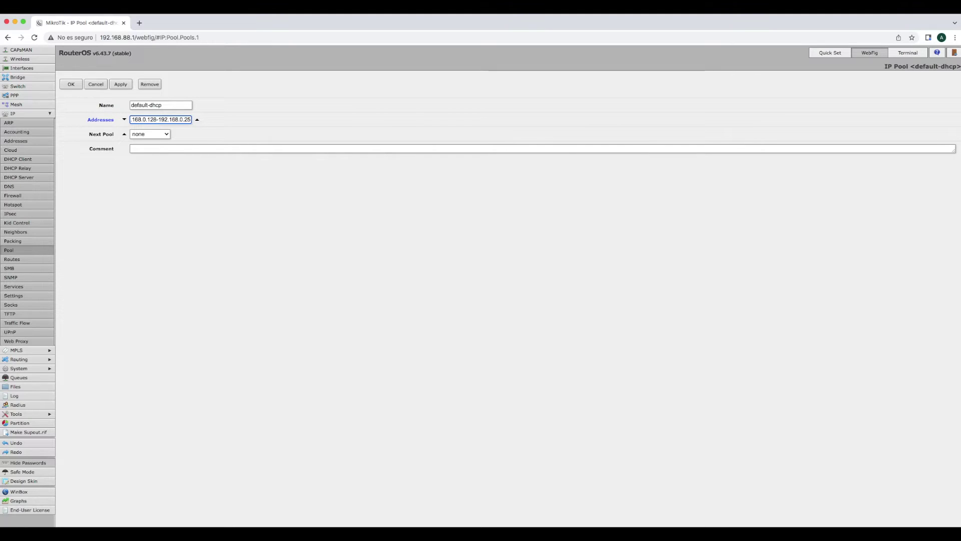
{"action": "left_click_drag", "start_coordinate": [143, 120], "coordinate": [125, 122]}
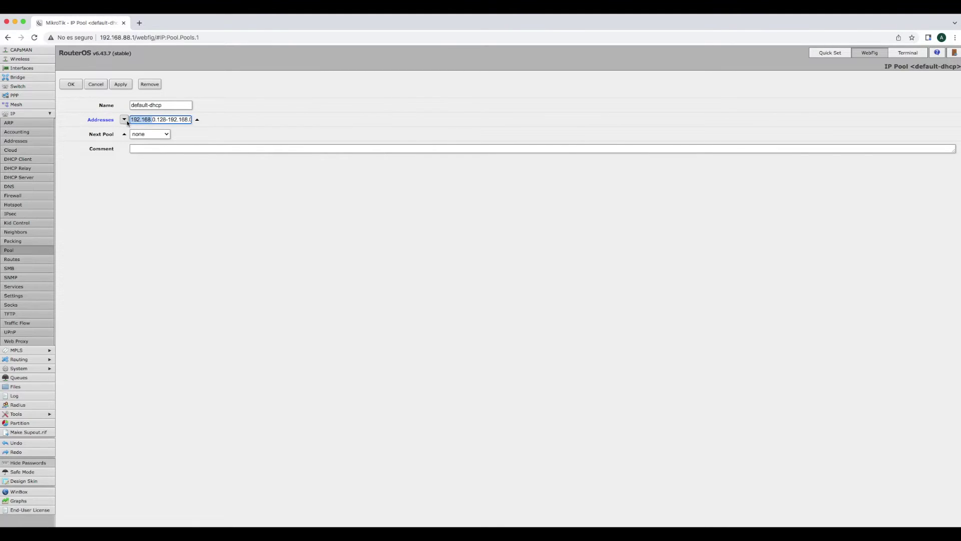
{"action": "left_click", "coordinate": [70, 86]}
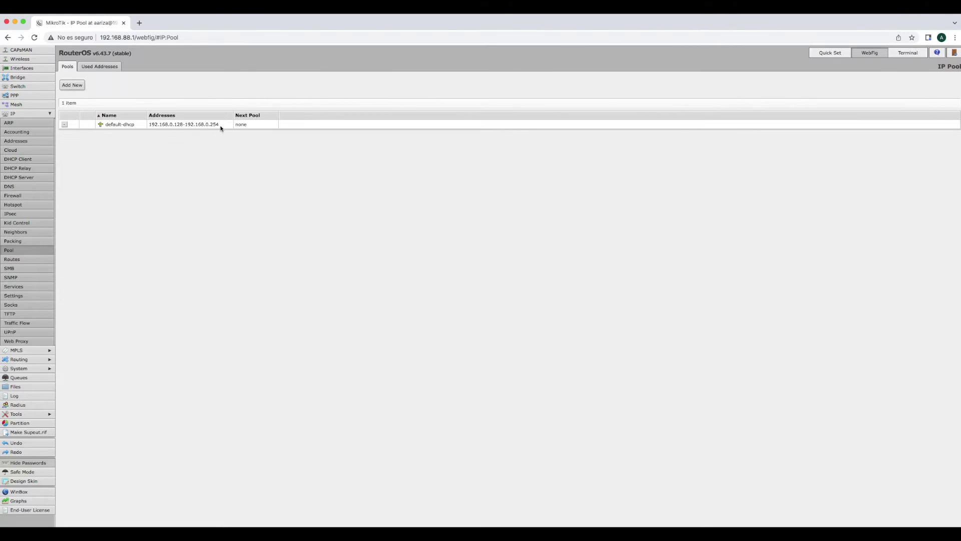
{"action": "left_click", "coordinate": [22, 178]}
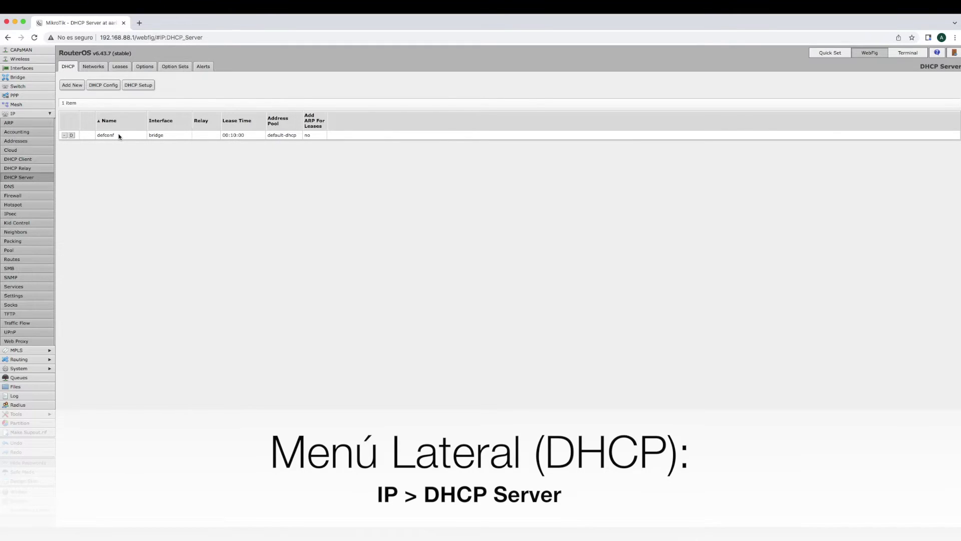
Change the 192.168.88.0/24 DHCP network to 192.168.0.0/24 with gateway 192.168.0.1 and save
{"action": "left_click", "coordinate": [91, 68]}
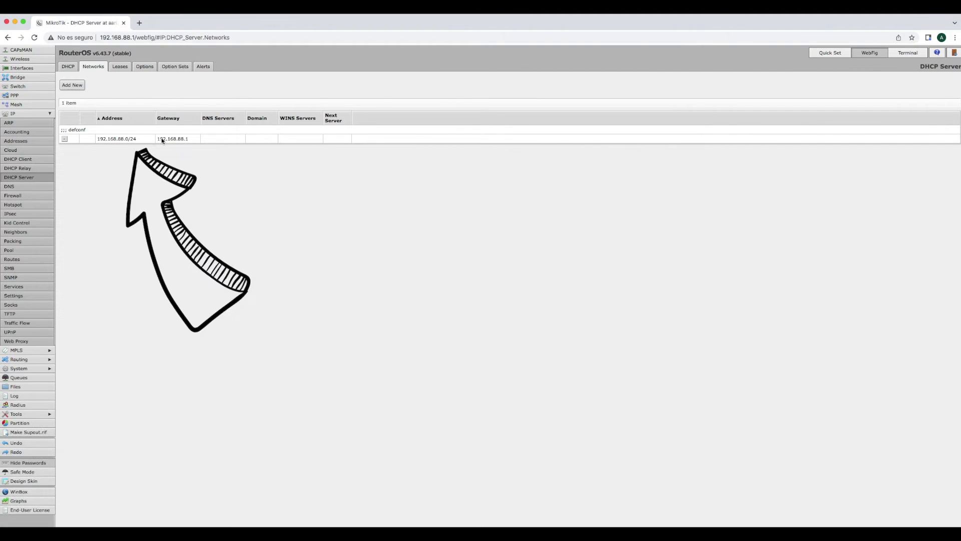
{"action": "left_click", "coordinate": [131, 141]}
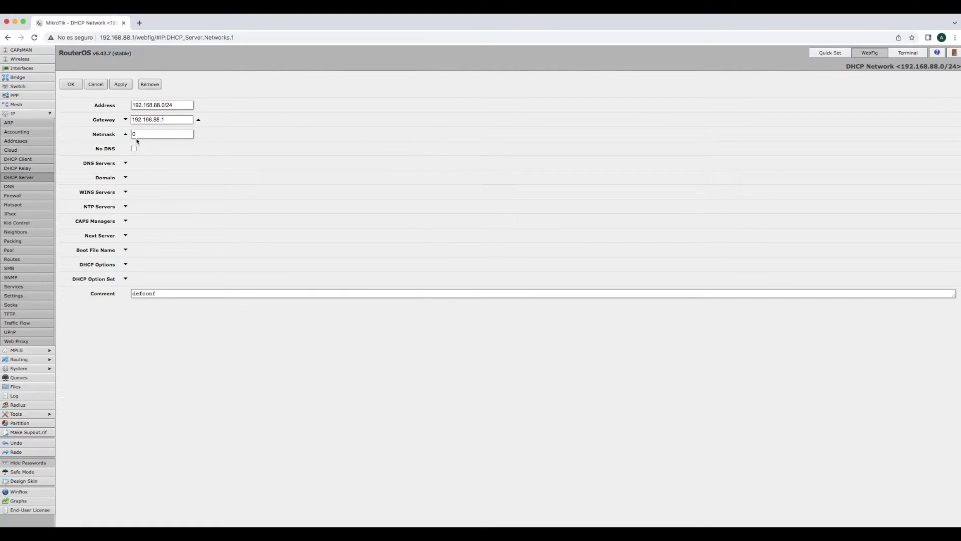
{"action": "left_click", "coordinate": [160, 105]}
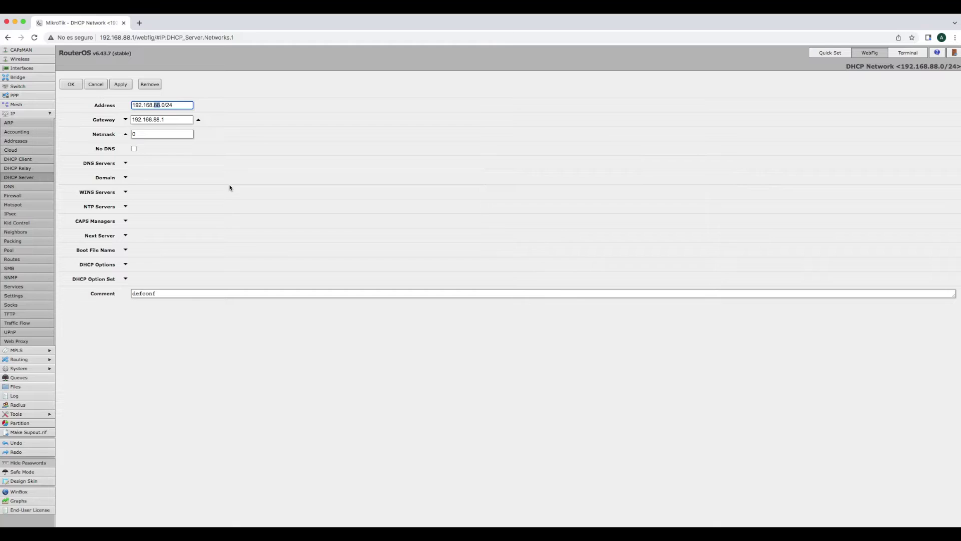
{"action": "type", "text": "0"}
{"action": "double_click", "coordinate": [157, 119]}
{"action": "type", "text": "0"}
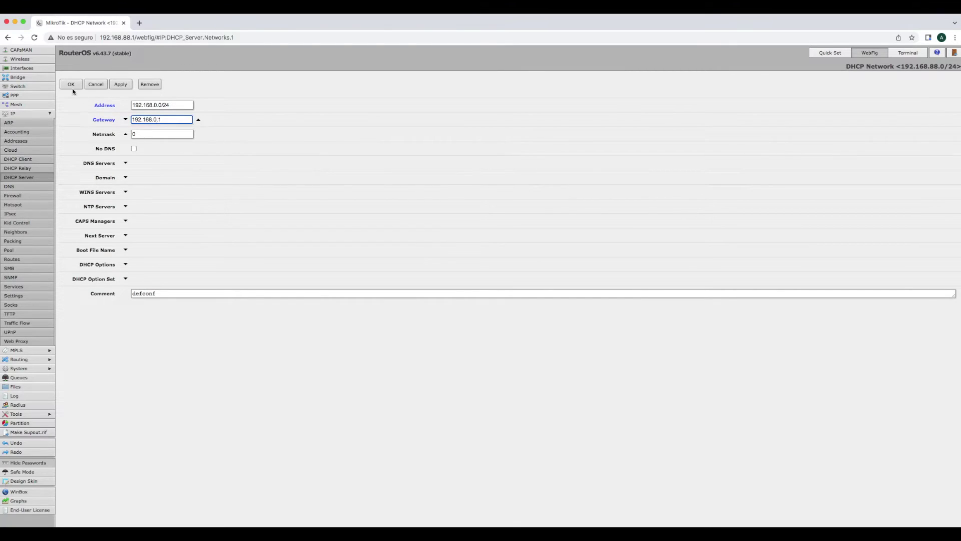
{"action": "left_click", "coordinate": [71, 85]}
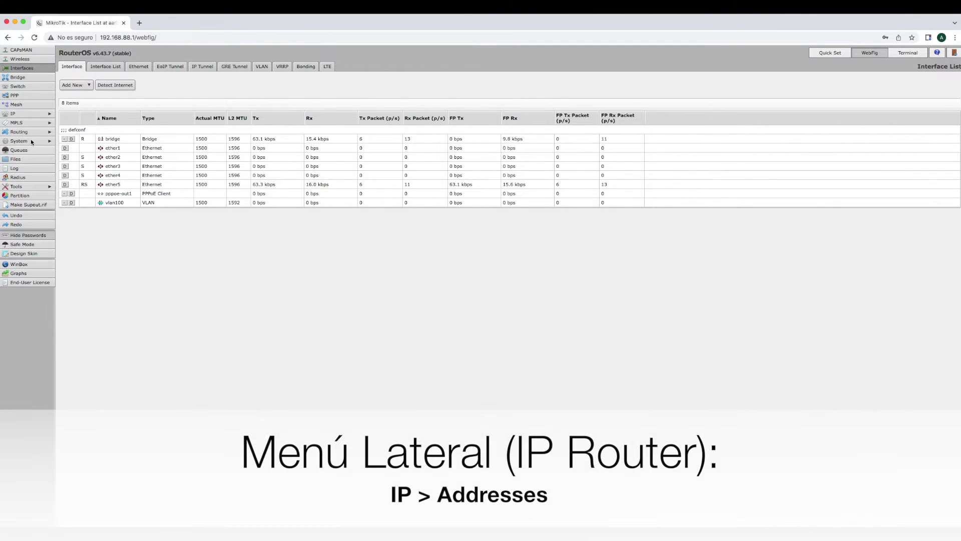
Change the 192.168.88.1/24 router address to 192.168.0.1/24 under IP > Addresses
{"action": "left_click", "coordinate": [25, 117]}
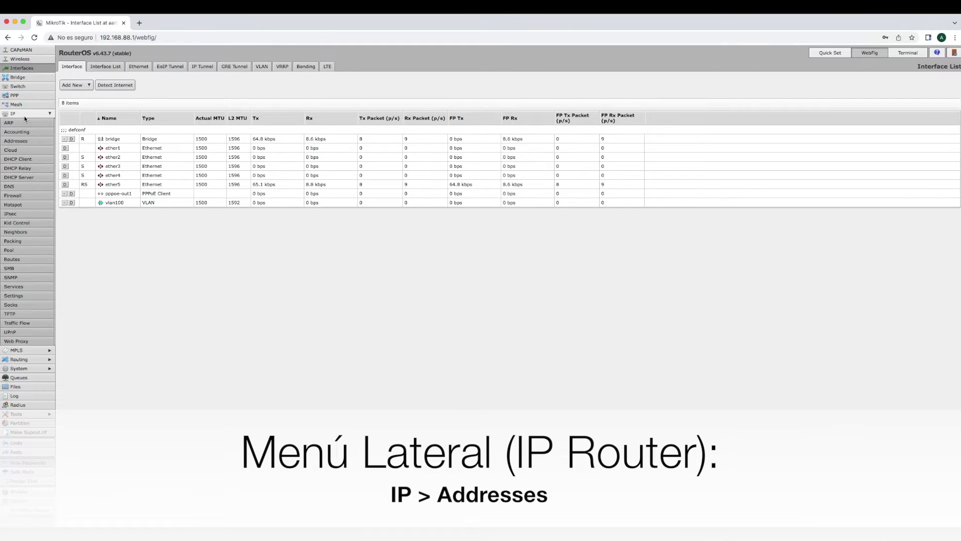
{"action": "left_click", "coordinate": [27, 141]}
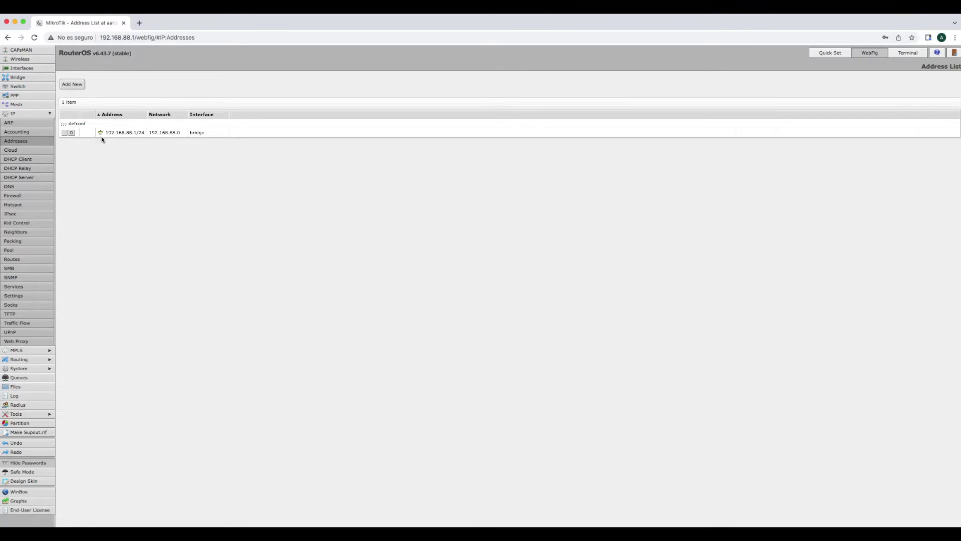
{"action": "left_click", "coordinate": [125, 133]}
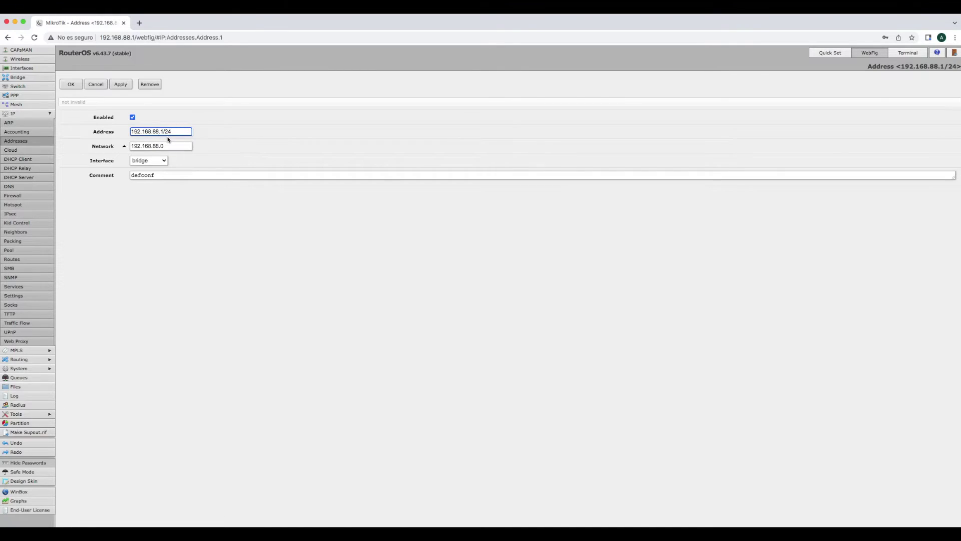
{"action": "left_click", "coordinate": [155, 131]}
{"action": "key", "text": "BackSpace"}
{"action": "key", "text": "BackSpace"}
{"action": "type", "text": "0"}
Set the address's network to 192.168.0.0 and keep it on the bridge interface
{"action": "left_click", "coordinate": [159, 145]}
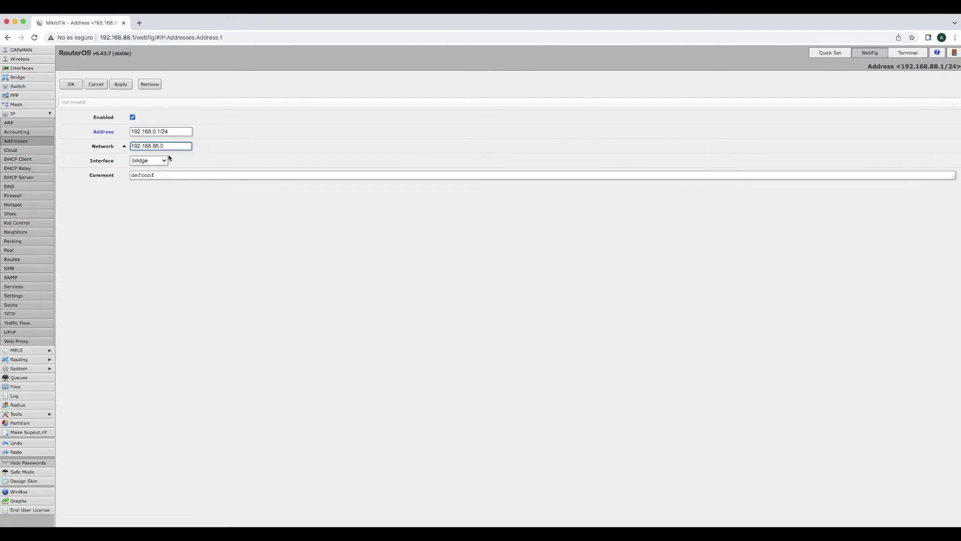
{"action": "left_click", "coordinate": [155, 146]}
{"action": "key", "text": "BackSpace"}
{"action": "key", "text": "BackSpace"}
{"action": "type", "text": "0"}
{"action": "left_click", "coordinate": [153, 160]}
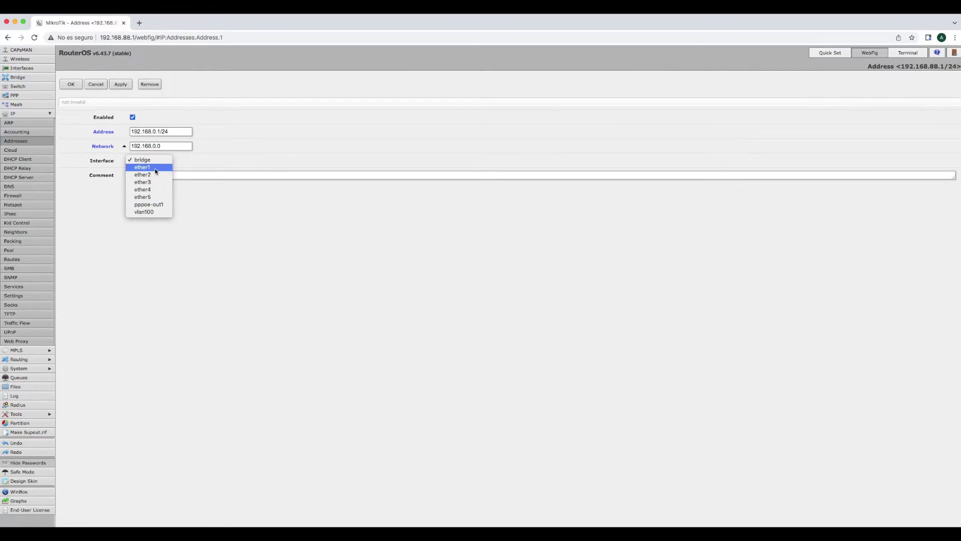
{"action": "left_click", "coordinate": [152, 159]}
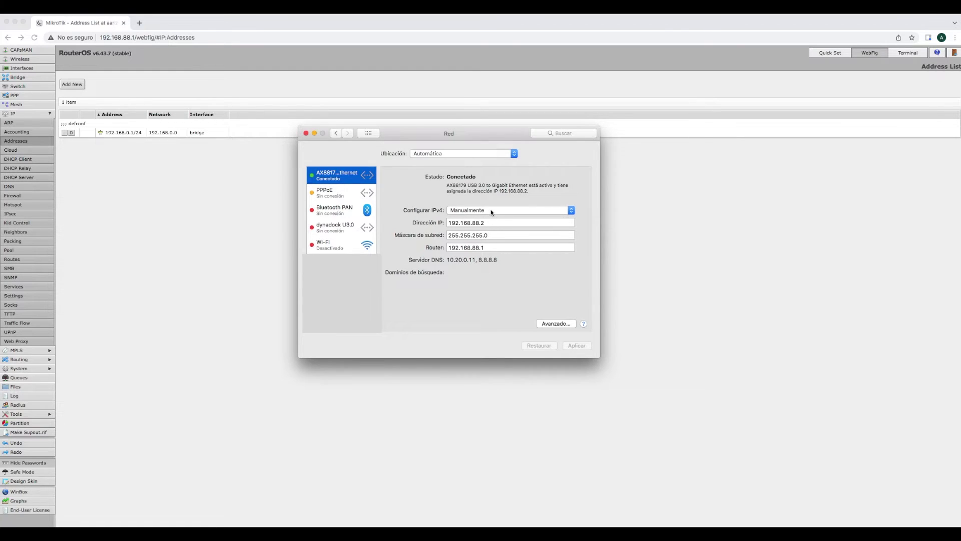
Switch the Mac's Ethernet IPv4 configuration to Usar DHCP and apply it
{"action": "left_click", "coordinate": [490, 211]}
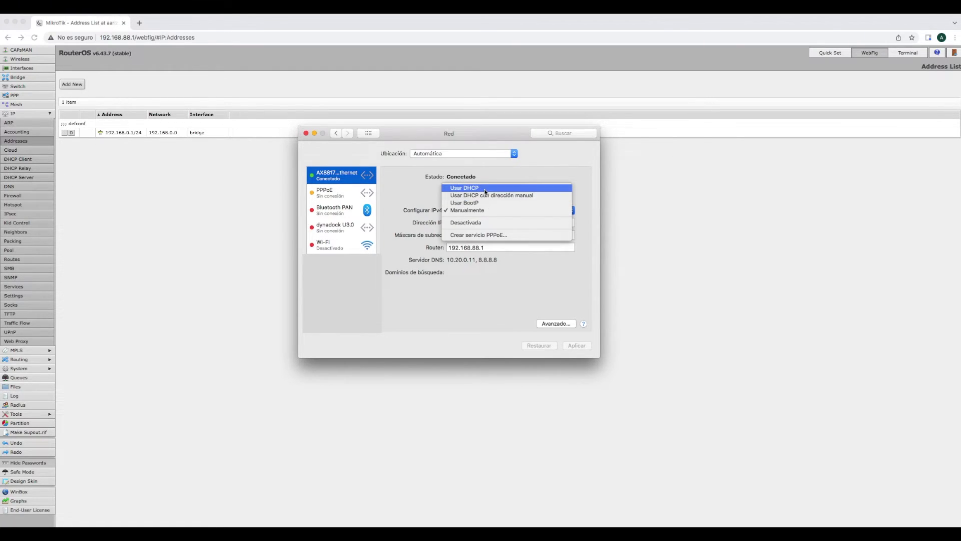
{"action": "left_click", "coordinate": [484, 188]}
{"action": "left_click", "coordinate": [575, 345]}
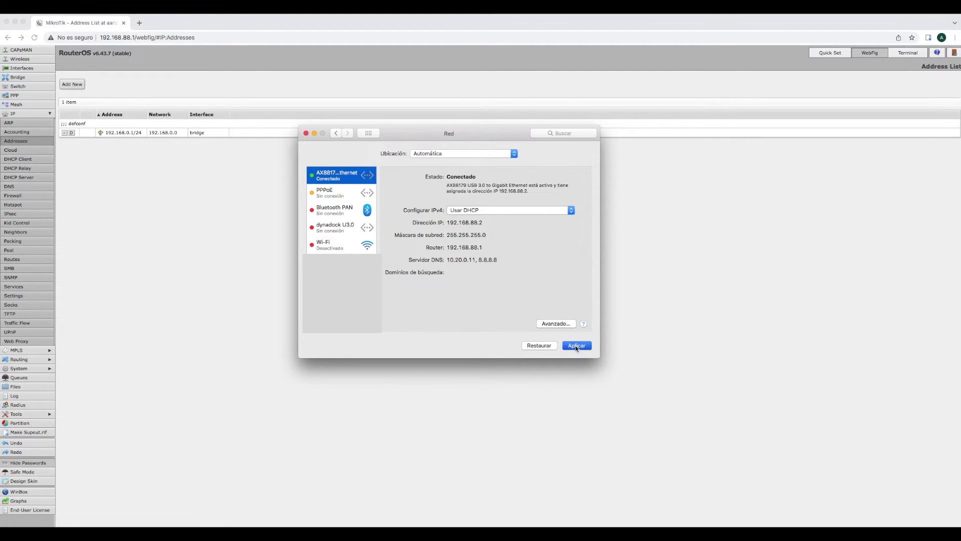
Copy the router address 192.168.0.1 and close Network preferences
{"action": "left_click_drag", "start_coordinate": [447, 222], "coordinate": [484, 248]}
{"action": "right_click", "coordinate": [475, 247]}
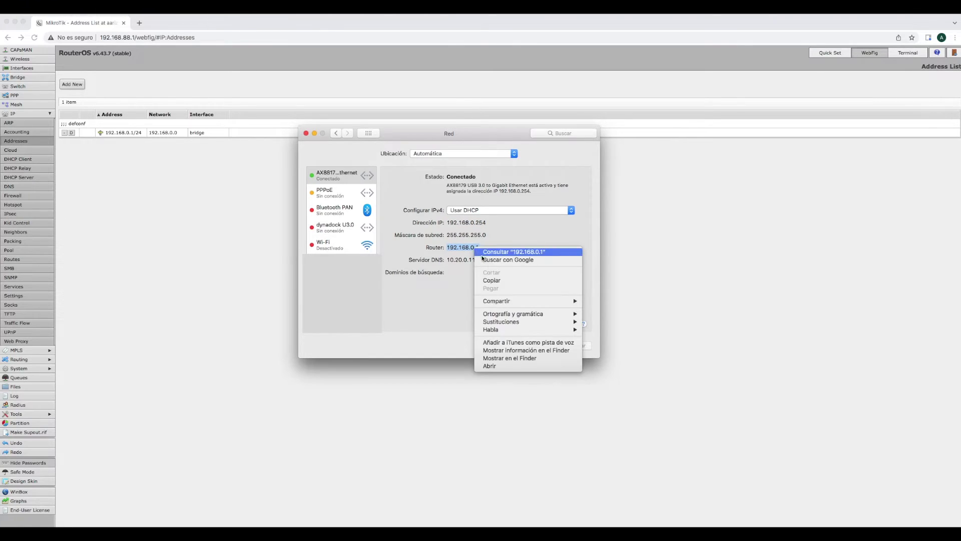
{"action": "left_click", "coordinate": [496, 281]}
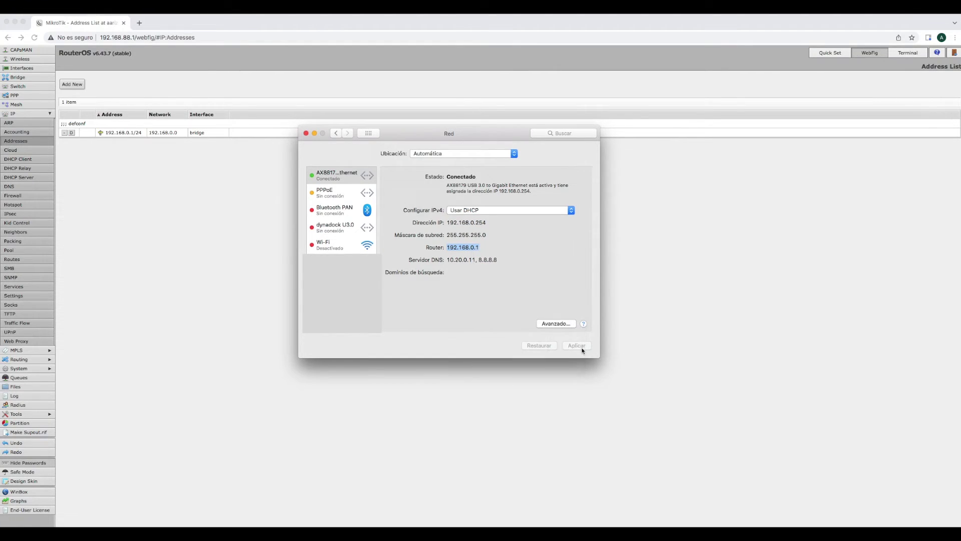
{"action": "left_click", "coordinate": [306, 134]}
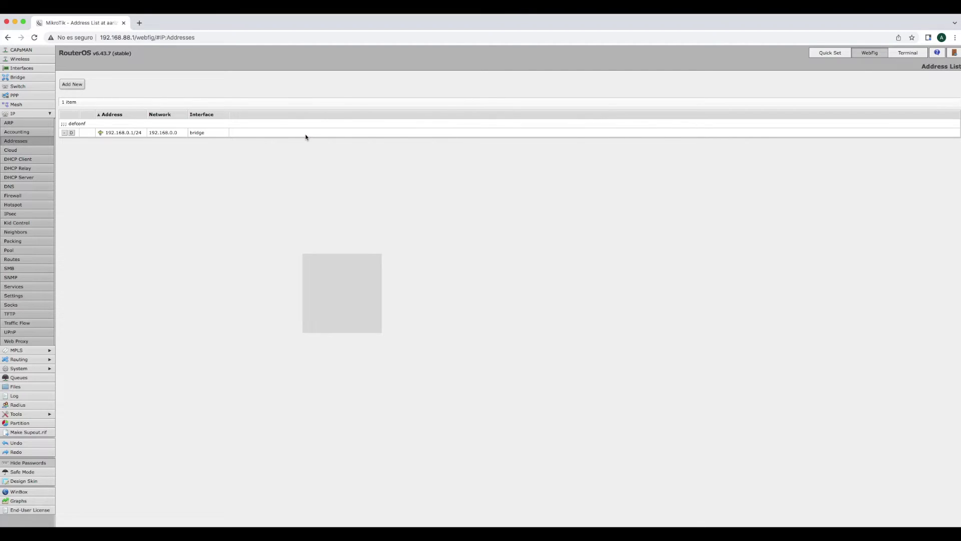
{"action": "left_click", "coordinate": [130, 38]}
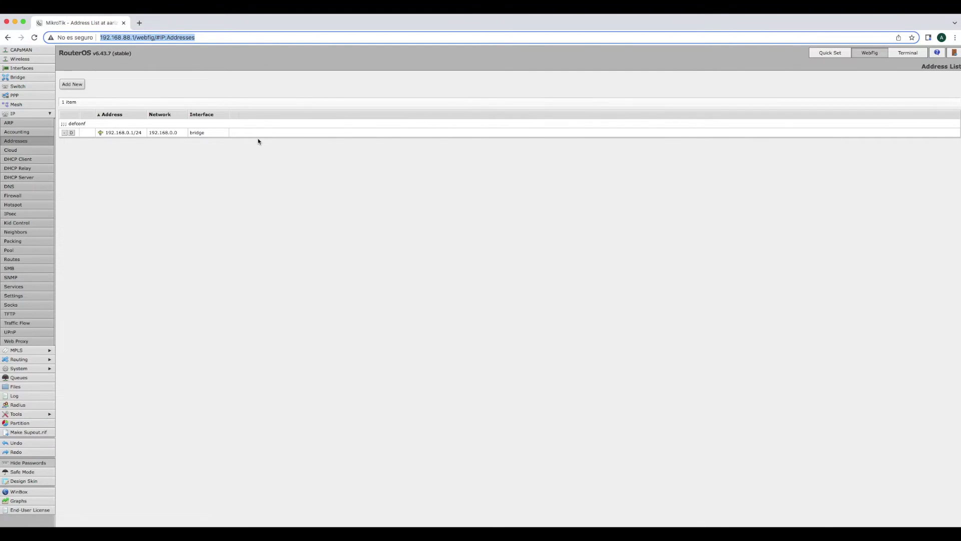
Load WebFig at 192.168.0.1 and log in with the router password
{"action": "type", "text": "192.168.0.1"}
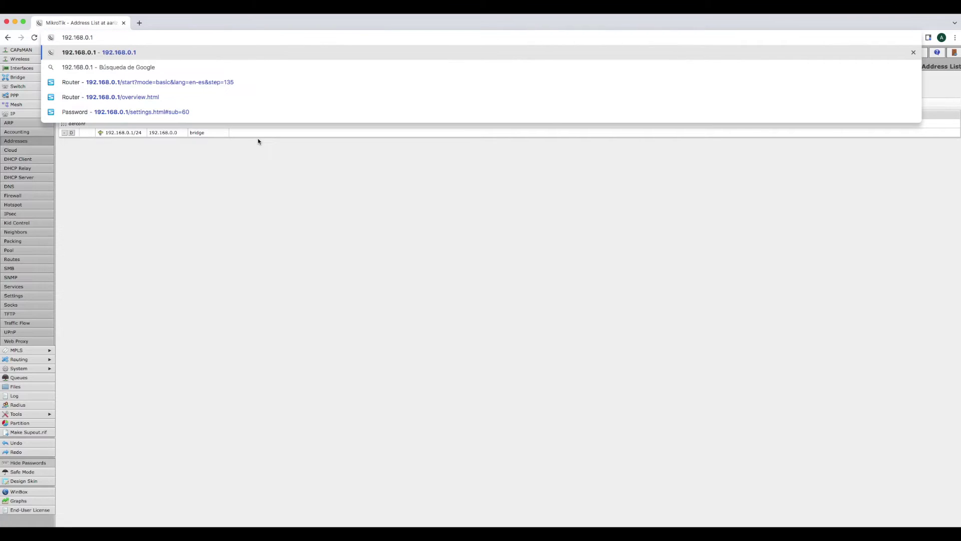
{"action": "key", "text": "Return"}
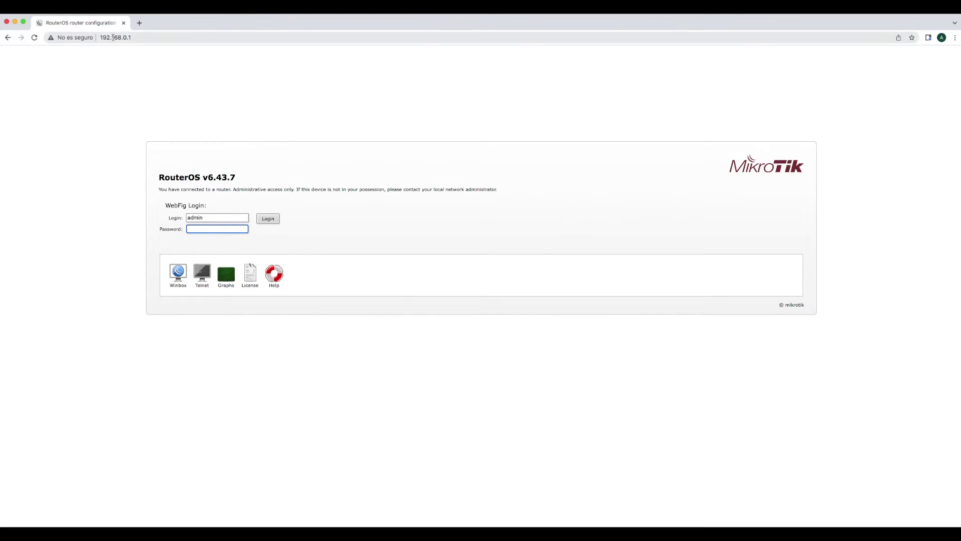
{"action": "left_click", "coordinate": [152, 38]}
{"action": "left_click", "coordinate": [152, 38]}
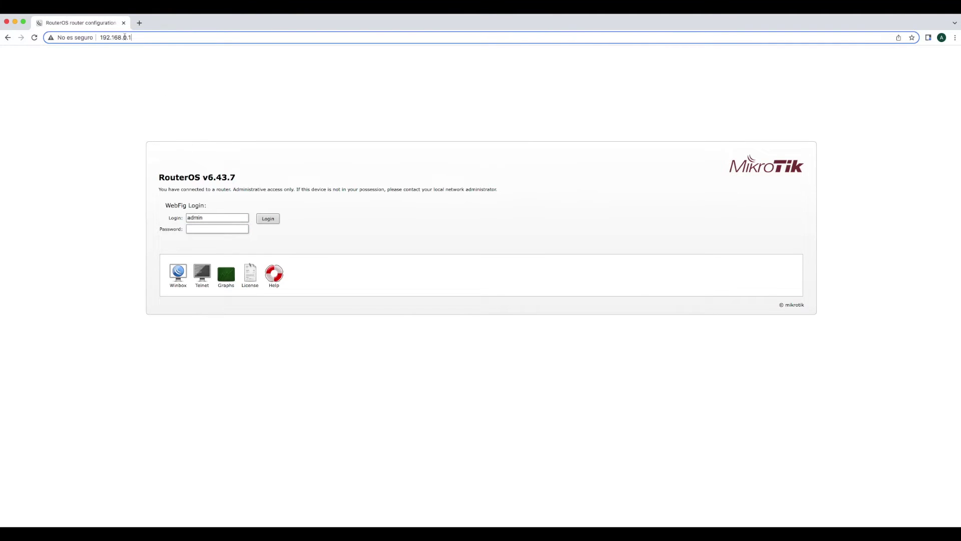
{"action": "double_click", "coordinate": [189, 218]}
{"action": "left_click", "coordinate": [206, 229]}
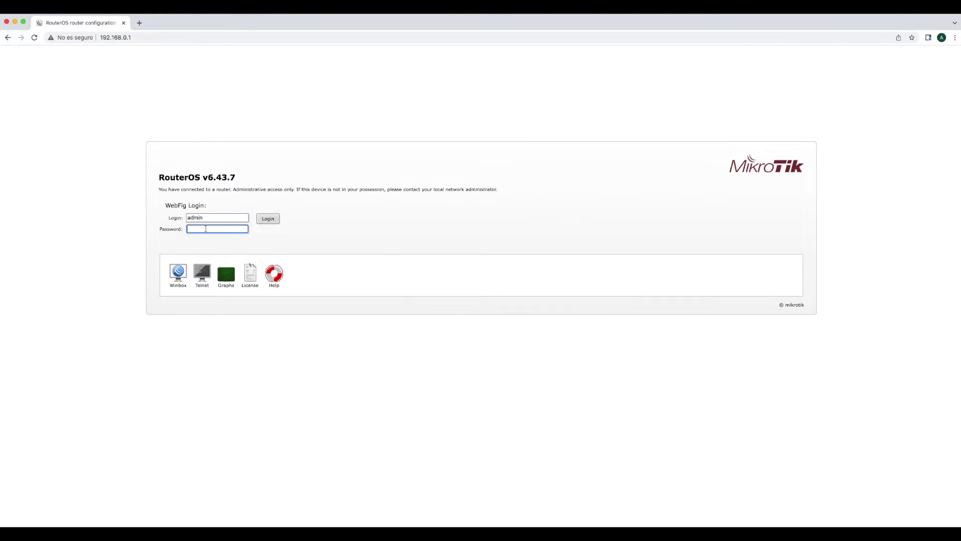
{"action": "type", "text": "••••••••••"}
{"action": "left_click", "coordinate": [267, 219]}
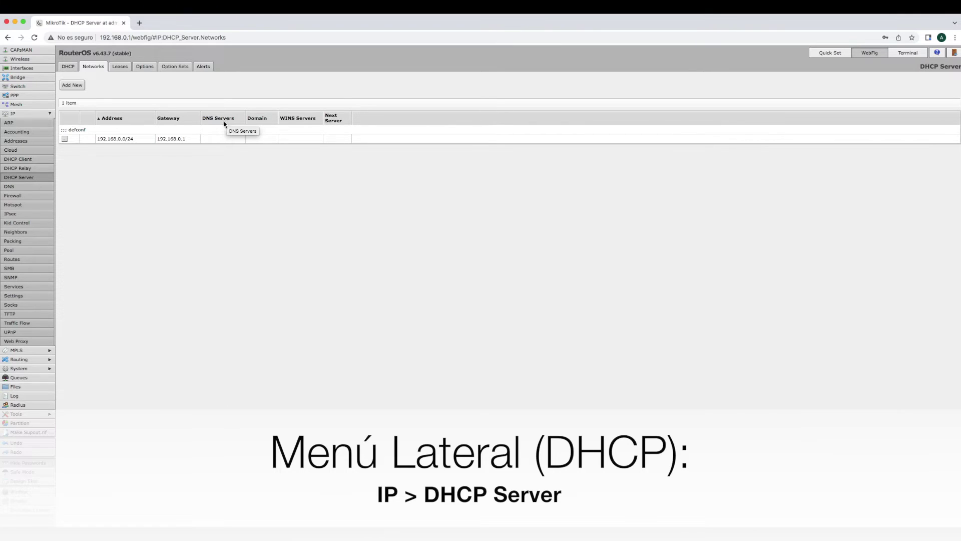
Open the 192.168.0.0/24 network from the DHCP Server Networks list for editing
{"action": "left_click", "coordinate": [174, 139]}
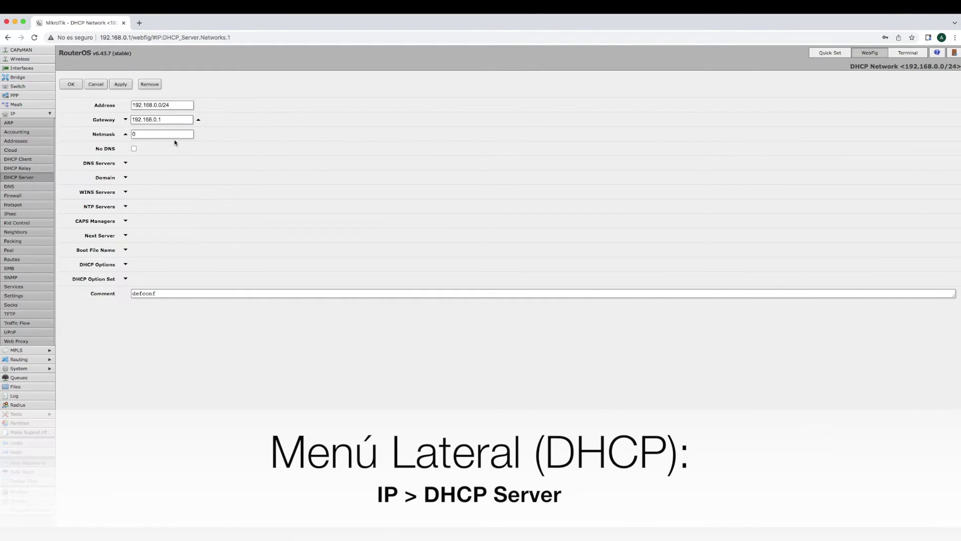
{"action": "left_click", "coordinate": [97, 85]}
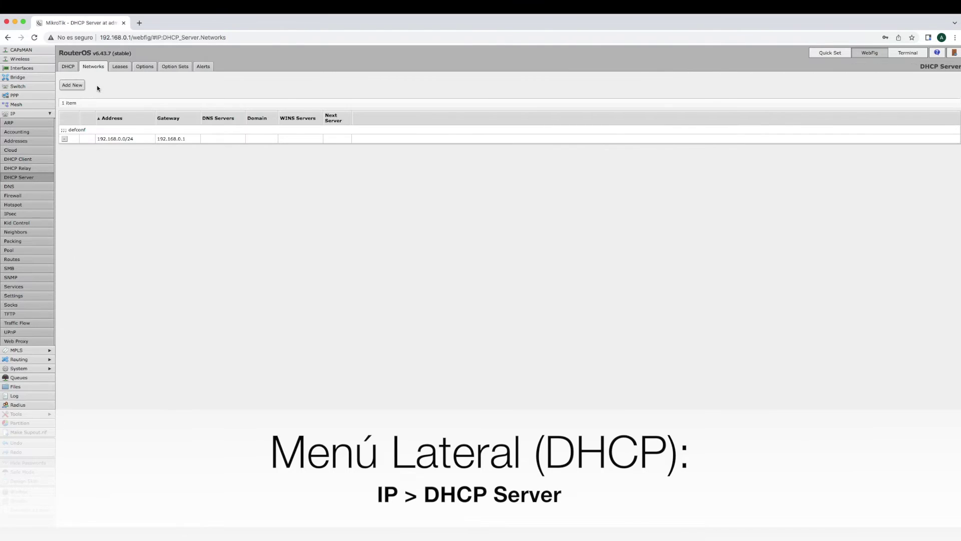
{"action": "left_click", "coordinate": [69, 67]}
{"action": "left_click", "coordinate": [93, 67]}
{"action": "left_click", "coordinate": [140, 143]}
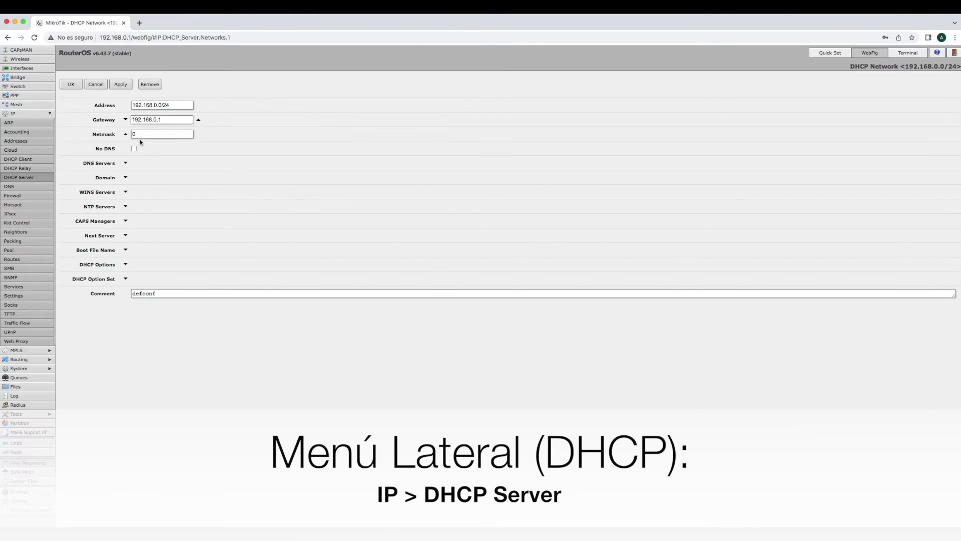
Add DNS servers 8.8.8.8 and 8.8.4.4 to the network
{"action": "left_click", "coordinate": [125, 163]}
{"action": "left_click", "coordinate": [146, 165]}
{"action": "double_click", "coordinate": [145, 165]}
{"action": "type", "text": "8"}
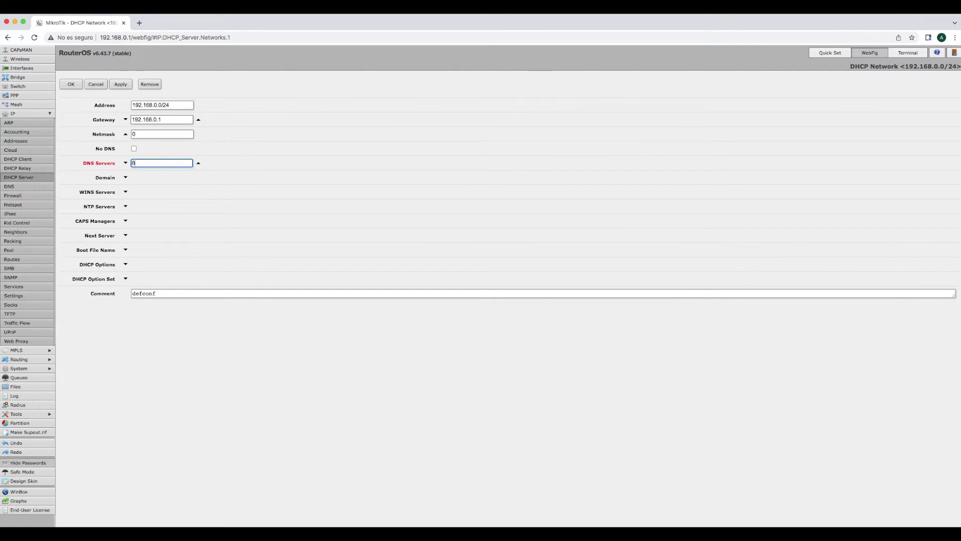
{"action": "type", "text": ".8.8.8"}
{"action": "left_click", "coordinate": [125, 164]}
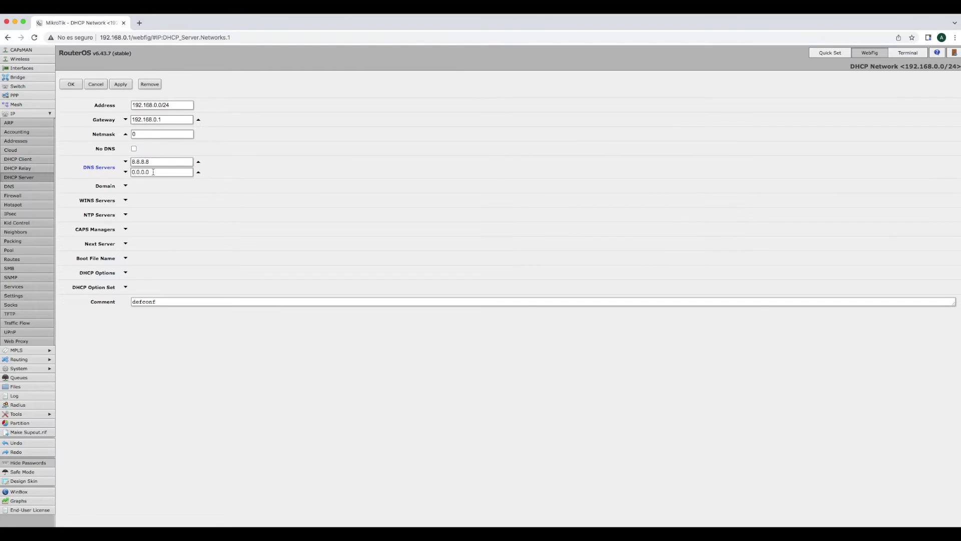
{"action": "type", "text": "8.8.4.4"}
{"action": "key", "text": "BackSpace"}
Add 192.168.0.1 as the third DNS server and save the network
{"action": "left_click", "coordinate": [125, 172]}
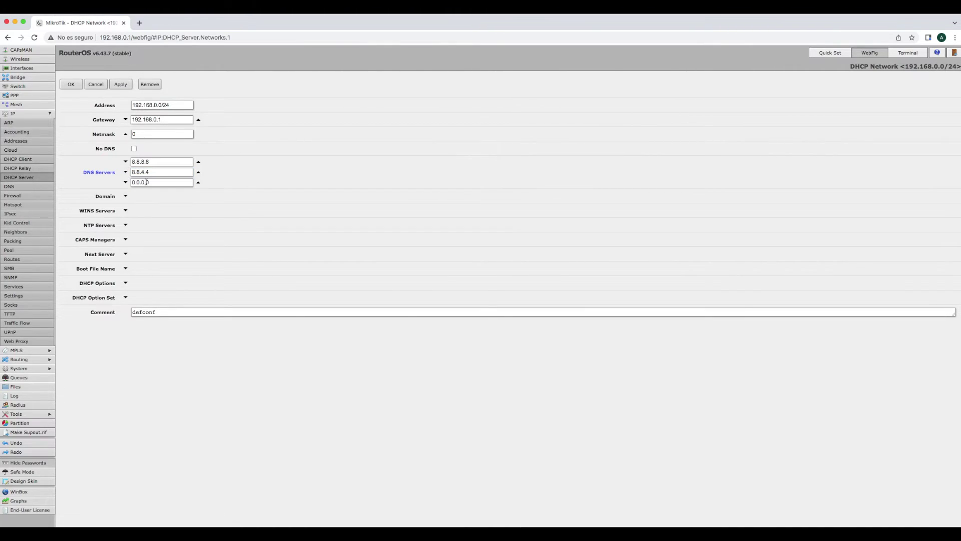
{"action": "left_click_drag", "start_coordinate": [149, 182], "coordinate": [132, 182]}
{"action": "type", "text": "192-1"}
{"action": "key", "text": "BackSpace"}
{"action": "type", "text": "68.0.1"}
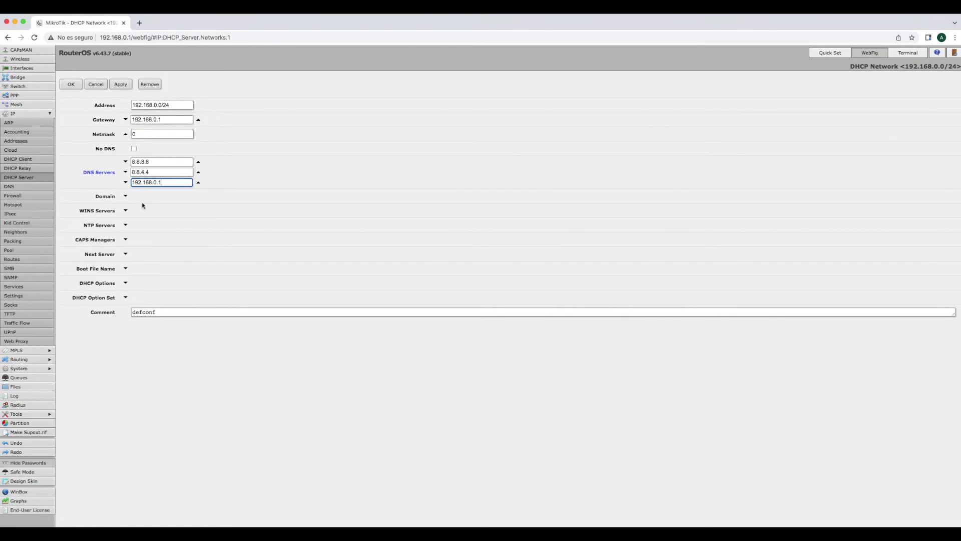
{"action": "left_click", "coordinate": [71, 84]}
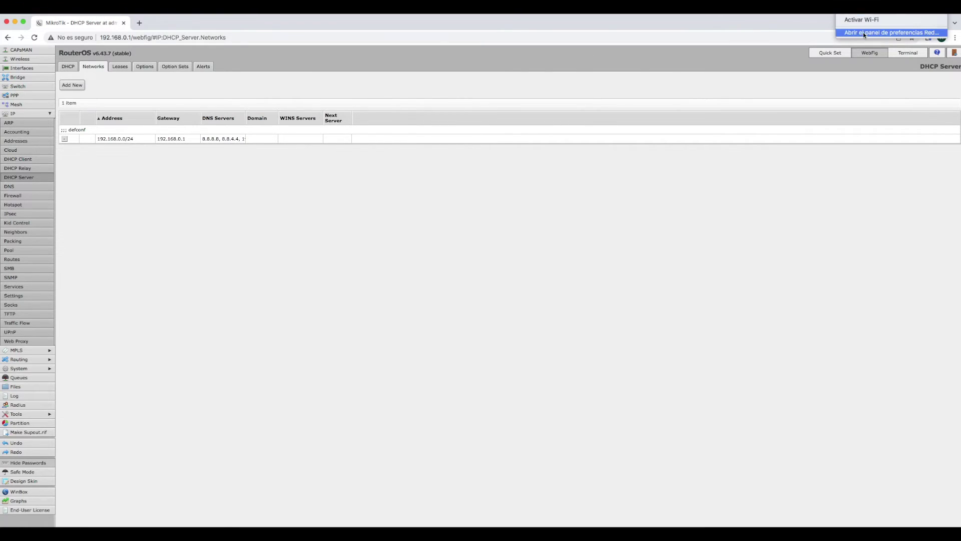
Remove DNS servers 10.20.0.11 and 8.8.8.8 from the AX88179 Ethernet adapter's advanced settings
{"action": "left_click", "coordinate": [863, 32]}
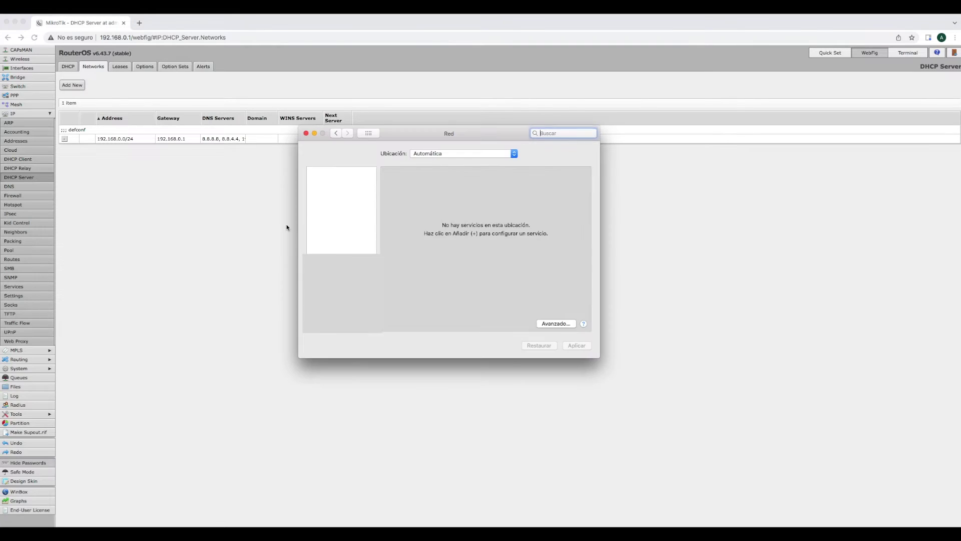
{"action": "left_click", "coordinate": [339, 182]}
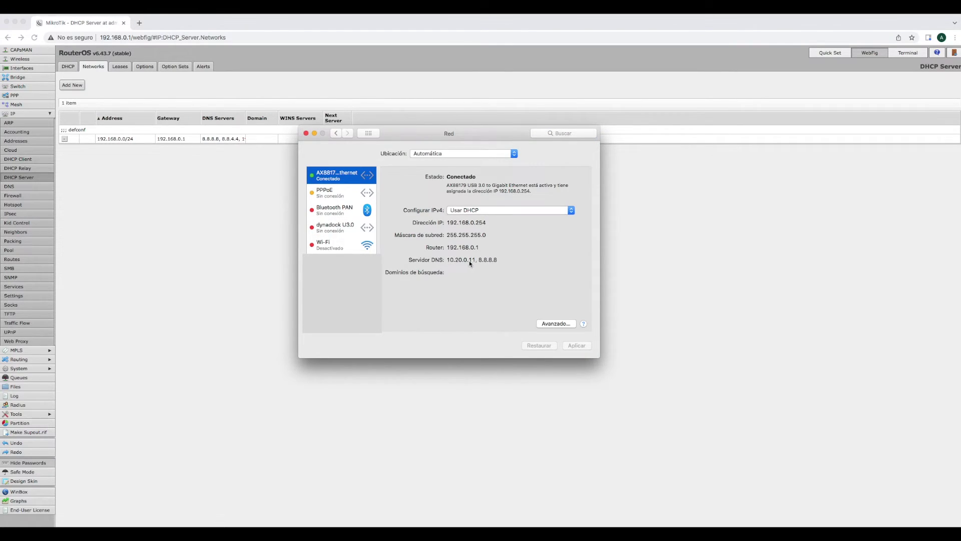
{"action": "left_click", "coordinate": [578, 346]}
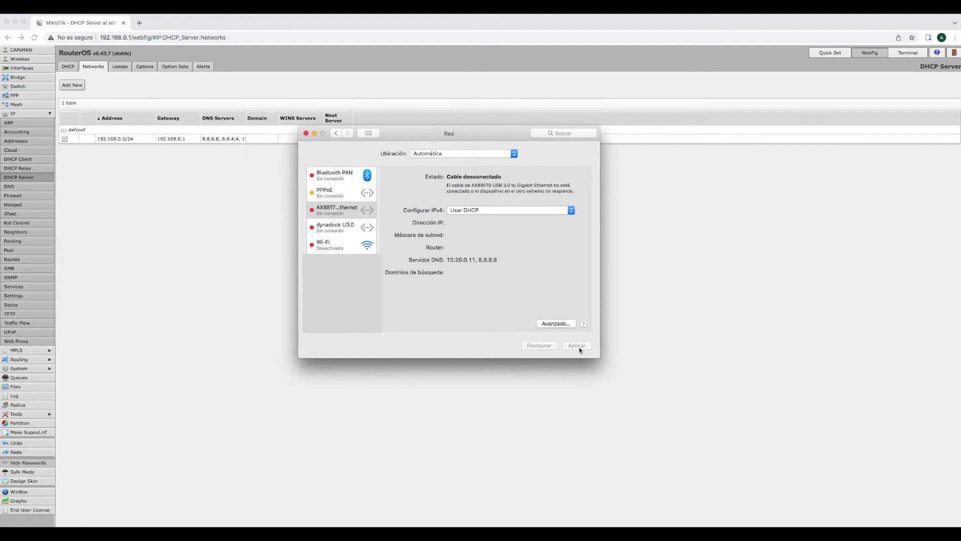
{"action": "left_click", "coordinate": [556, 324]}
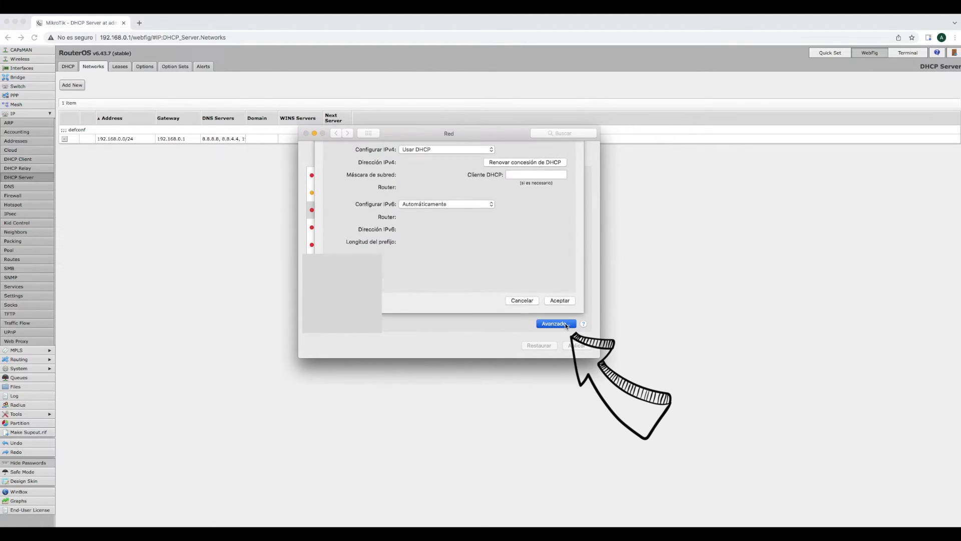
{"action": "left_click", "coordinate": [409, 168]}
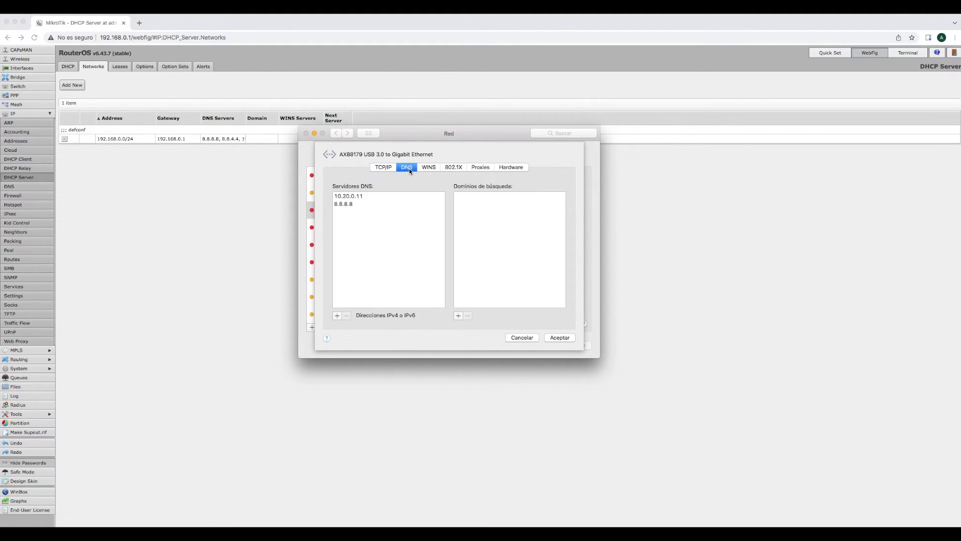
{"action": "left_click", "coordinate": [352, 198]}
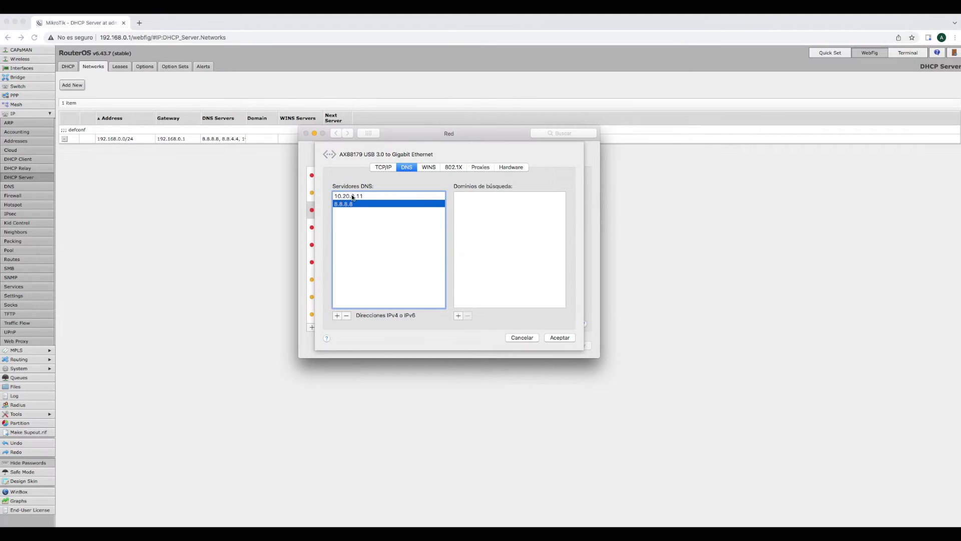
{"action": "left_click", "coordinate": [348, 317]}
{"action": "left_click", "coordinate": [347, 317]}
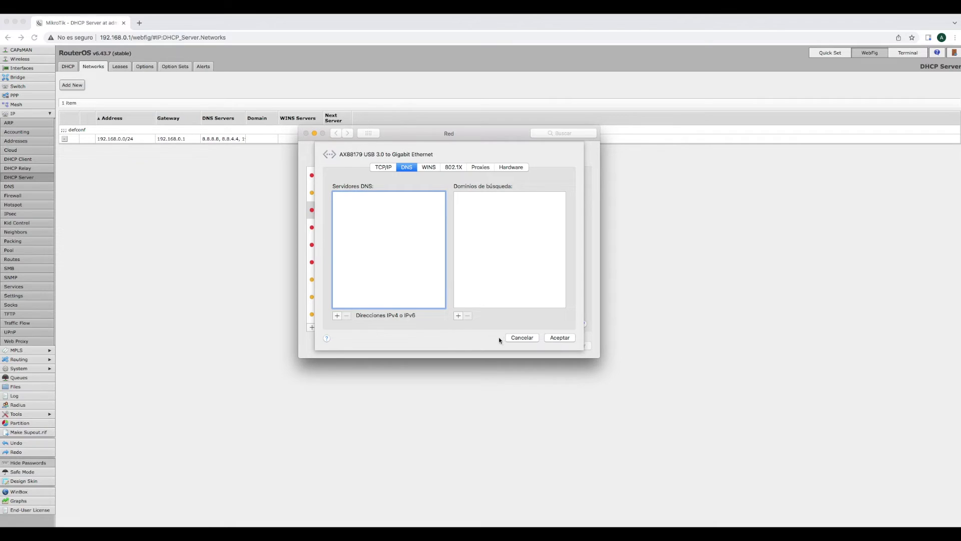
{"action": "left_click", "coordinate": [560, 338]}
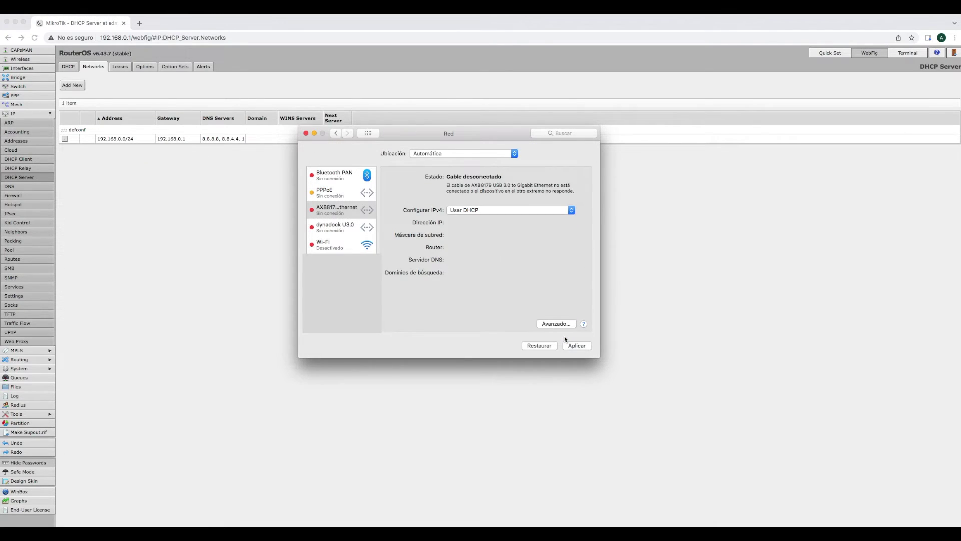
Keep IPv4 on DHCP, apply the network settings, and check the Ethernet status
{"action": "left_click", "coordinate": [468, 212]}
{"action": "left_click", "coordinate": [468, 212]}
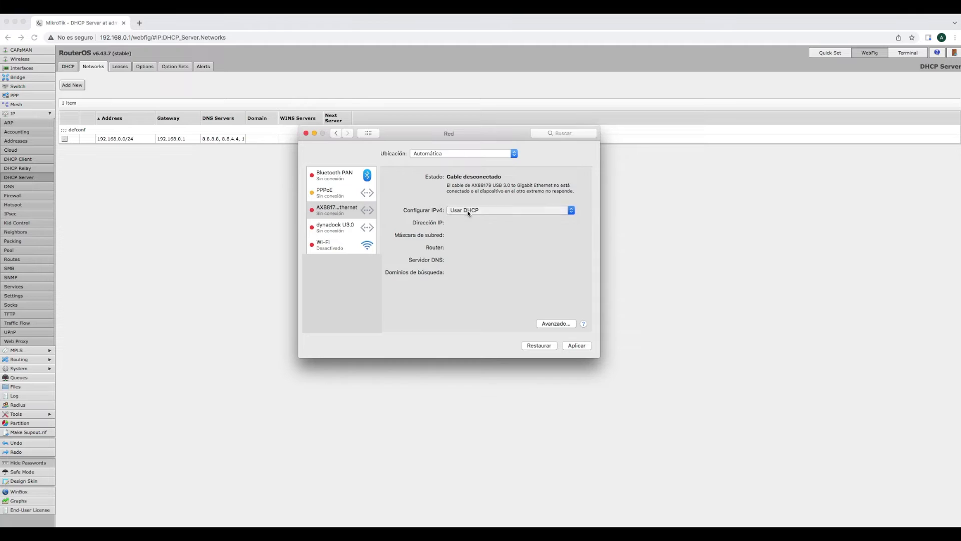
{"action": "left_click", "coordinate": [575, 346]}
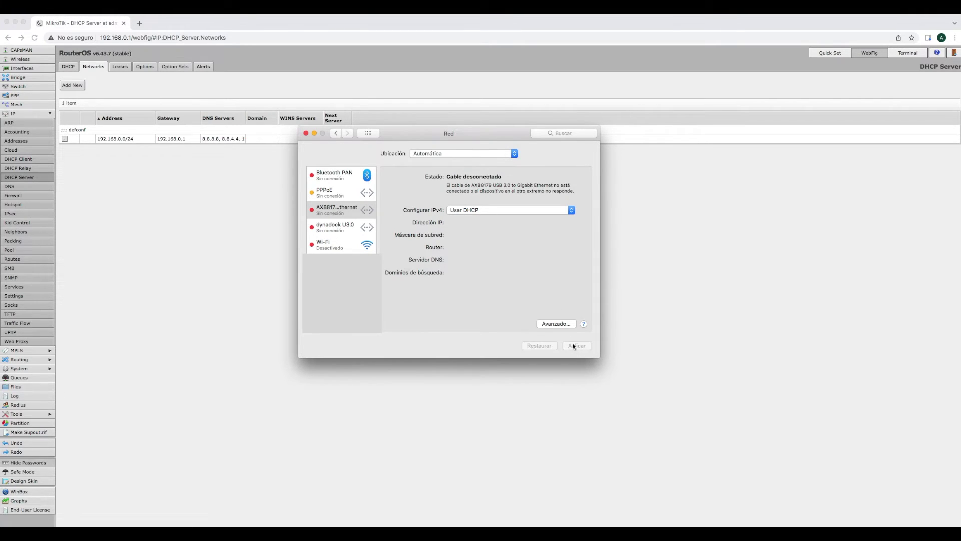
{"action": "left_click", "coordinate": [334, 215]}
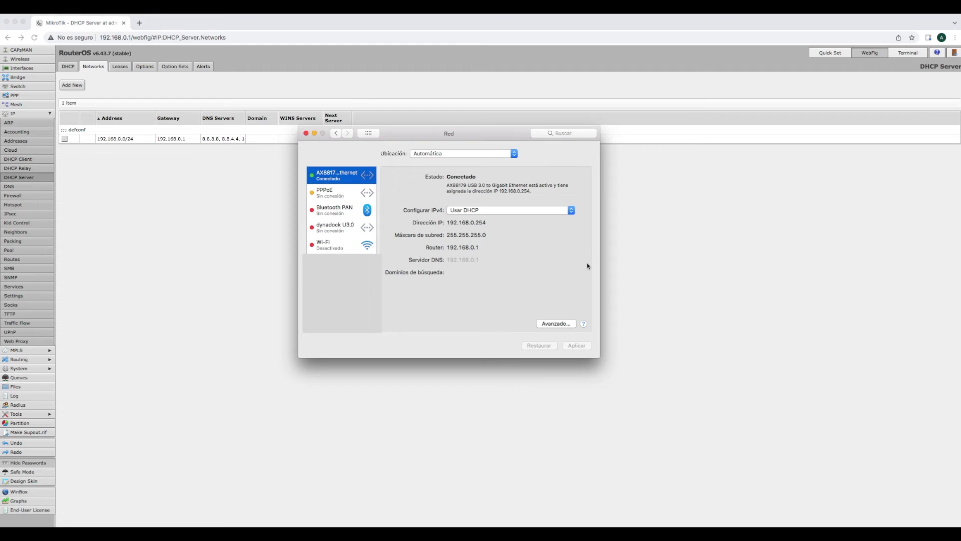
{"action": "left_click_drag", "start_coordinate": [476, 138], "coordinate": [451, 164]}
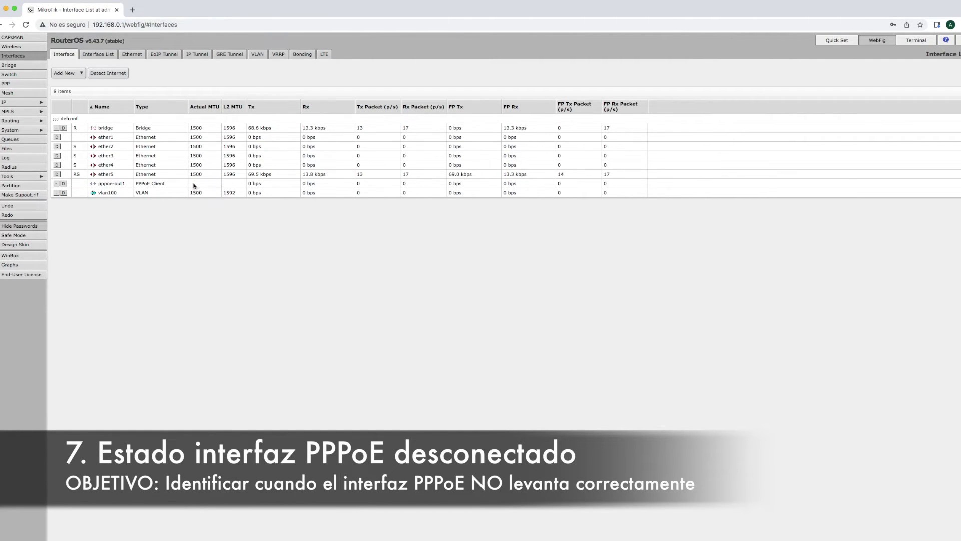
Review pppoe-out1's Status section showing it disconnected, then cancel the form
{"action": "left_click", "coordinate": [115, 185]}
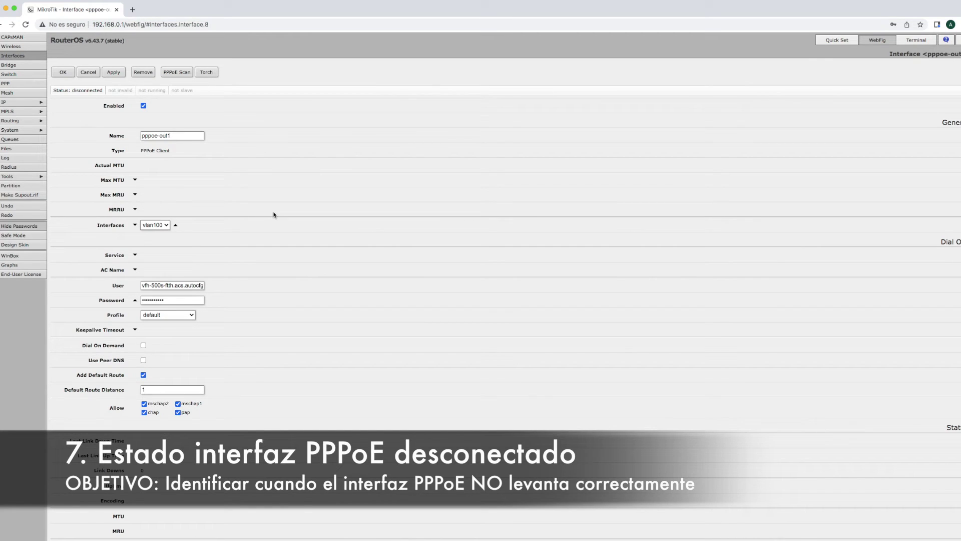
{"action": "scroll", "coordinate": [274, 215], "scroll_direction": "down", "scroll_amount": 8}
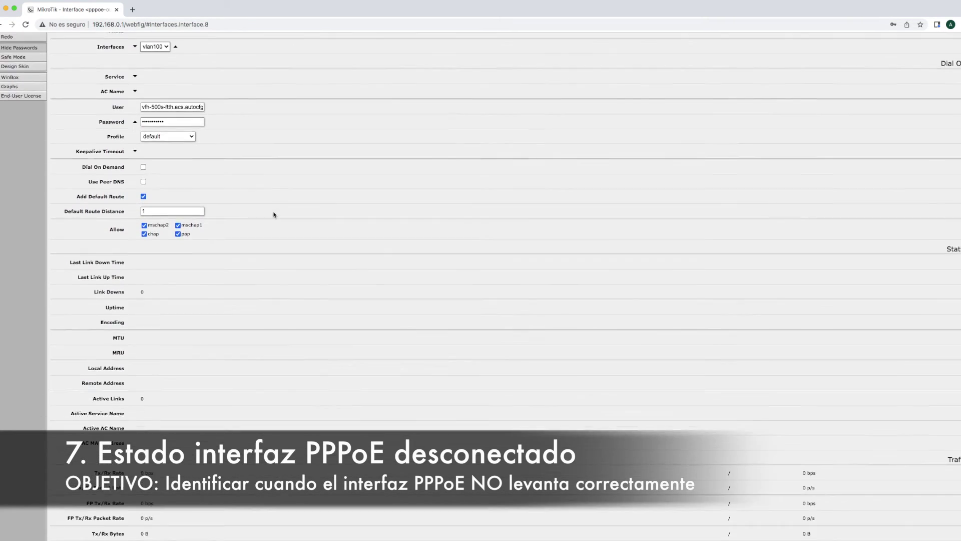
{"action": "scroll", "coordinate": [274, 215], "scroll_direction": "down", "scroll_amount": 5}
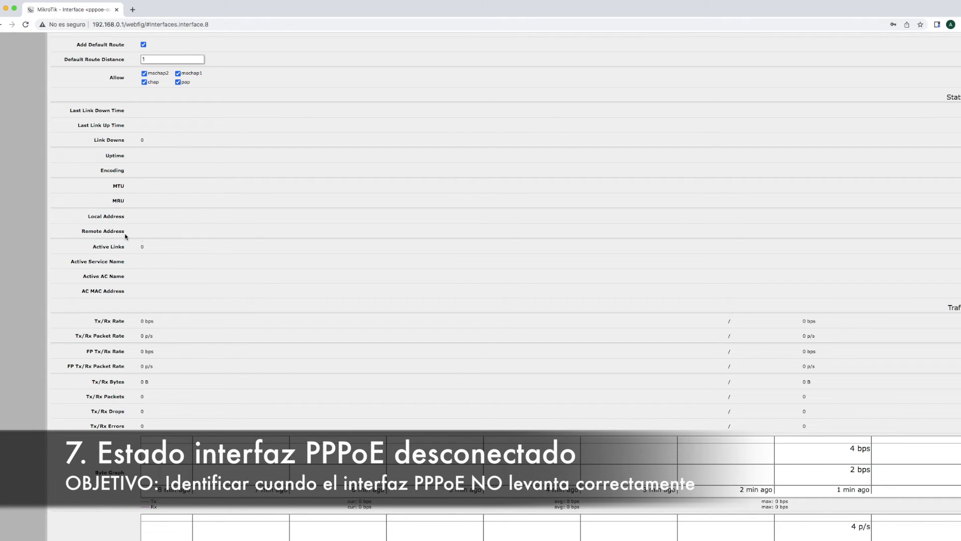
{"action": "scroll", "coordinate": [237, 241], "scroll_direction": "up", "scroll_amount": 7}
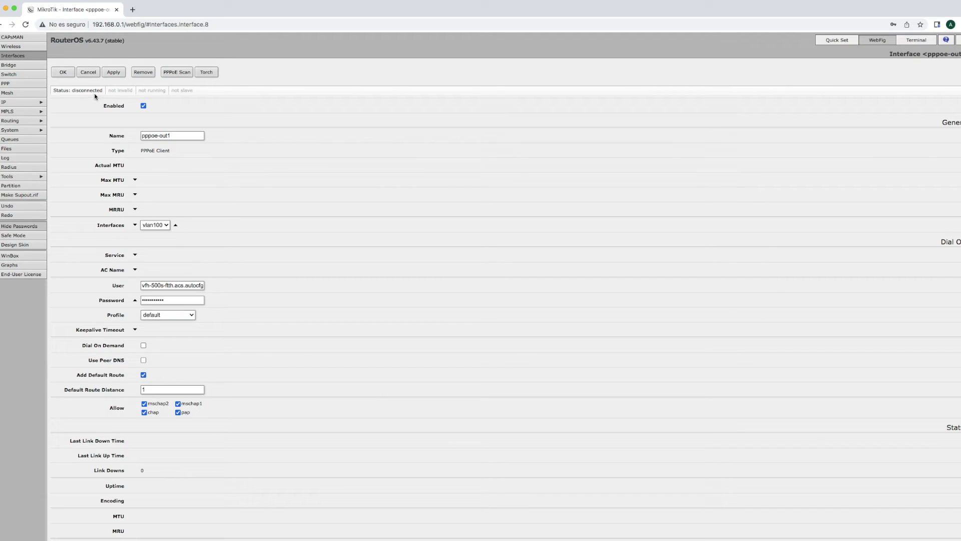
{"action": "left_click", "coordinate": [92, 77]}
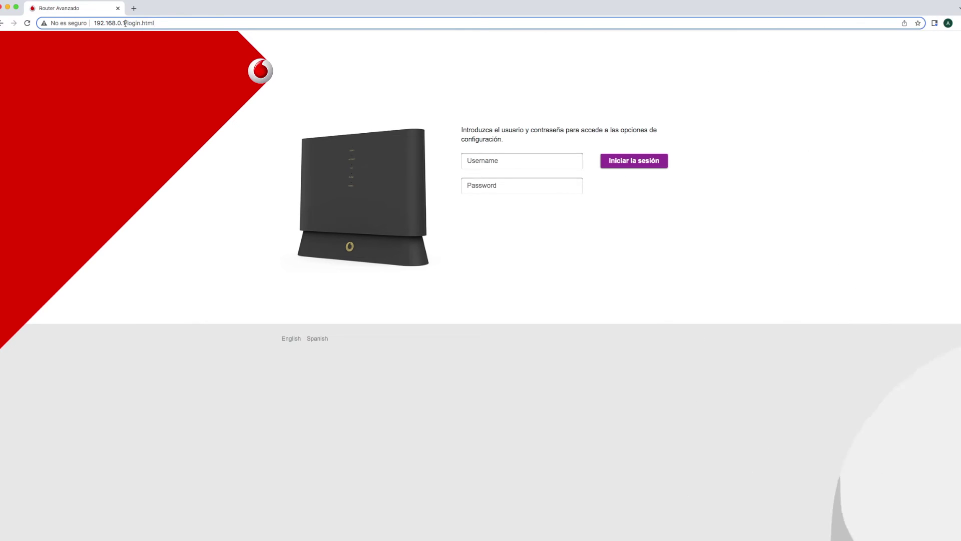
Reload the router page at 192.168.0.1 and log back in
{"action": "left_click_drag", "start_coordinate": [125, 23], "coordinate": [168, 27]}
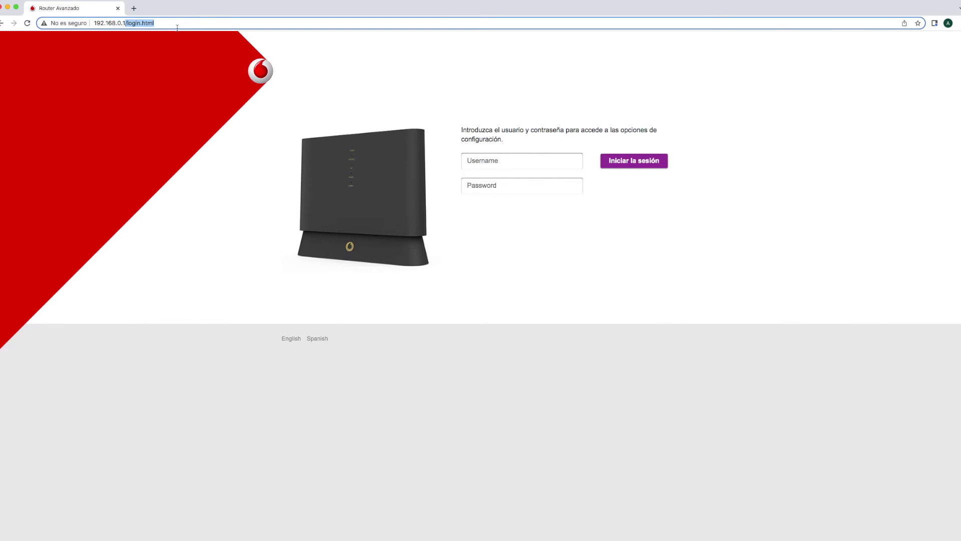
{"action": "key", "text": "BackSpace"}
{"action": "key", "text": "Return"}
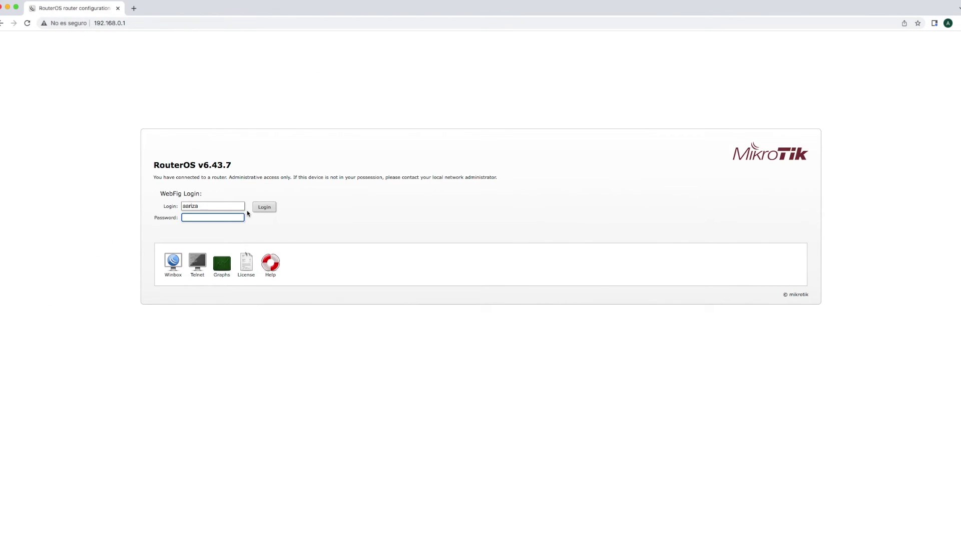
{"action": "left_click", "coordinate": [203, 206]}
{"action": "double_click", "coordinate": [193, 209]}
{"action": "left_click", "coordinate": [228, 218]}
{"action": "left_click", "coordinate": [272, 208]}
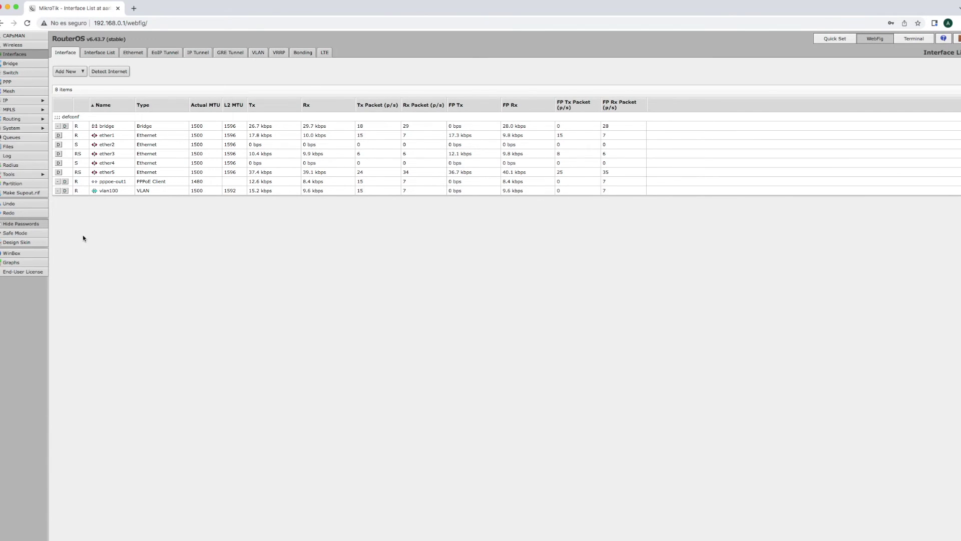
Check pppoe-out1 shows connected with Local and Remote addresses, then open the Terminal
{"action": "left_click", "coordinate": [143, 182]}
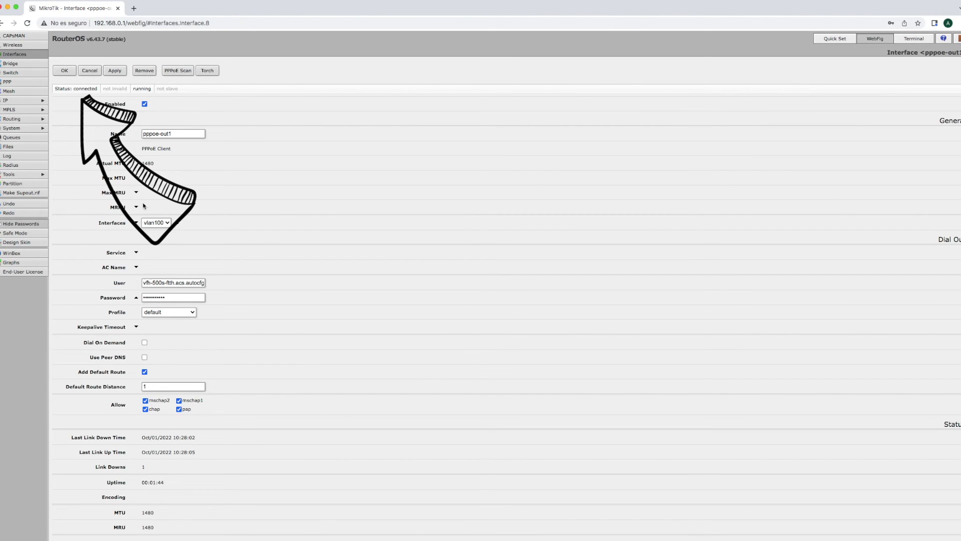
{"action": "scroll", "coordinate": [254, 310], "scroll_direction": "down", "scroll_amount": 4}
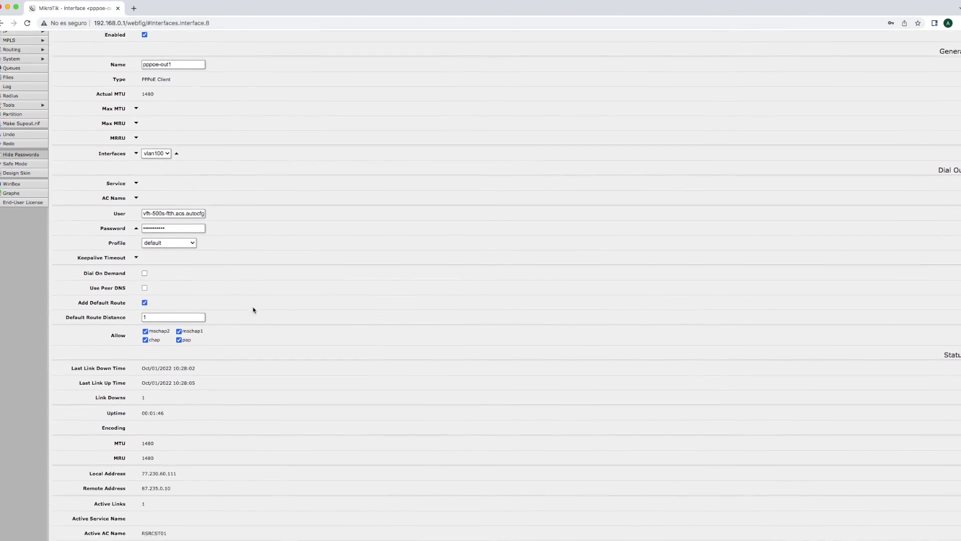
{"action": "scroll", "coordinate": [253, 309], "scroll_direction": "down", "scroll_amount": 2}
{"action": "triple_click", "coordinate": [130, 300]}
{"action": "left_click_drag", "start_coordinate": [80, 314], "coordinate": [171, 313]}
{"action": "scroll", "coordinate": [291, 319], "scroll_direction": "up", "scroll_amount": 5}
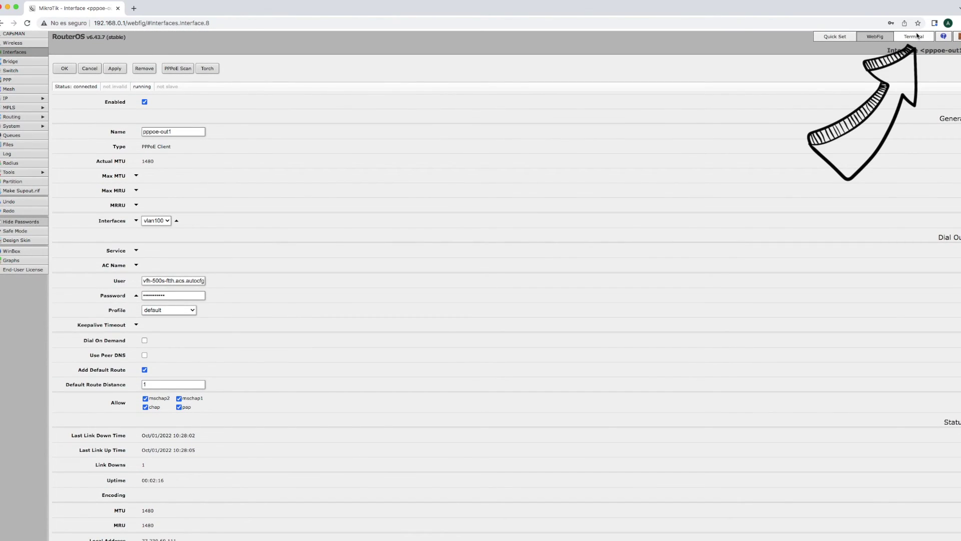
{"action": "left_click", "coordinate": [915, 37]}
Ping 1.1.1.1 from the Terminal until 7 of 7 replies return with 0% loss, about 11 ms
{"action": "type", "text": "p"}
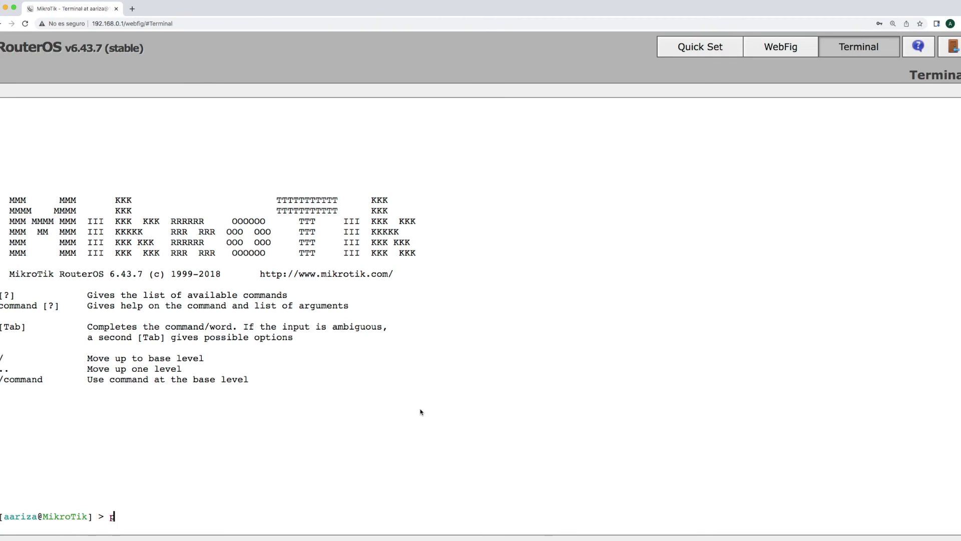
{"action": "type", "text": "ing 1.1.1.1"}
{"action": "key", "text": "Return"}
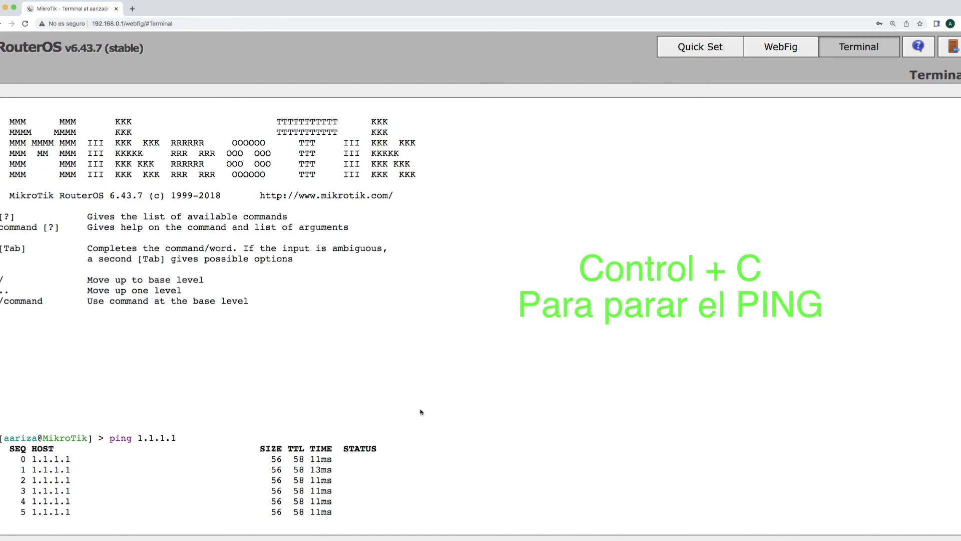
{"action": "key", "text": "ctrl+c"}
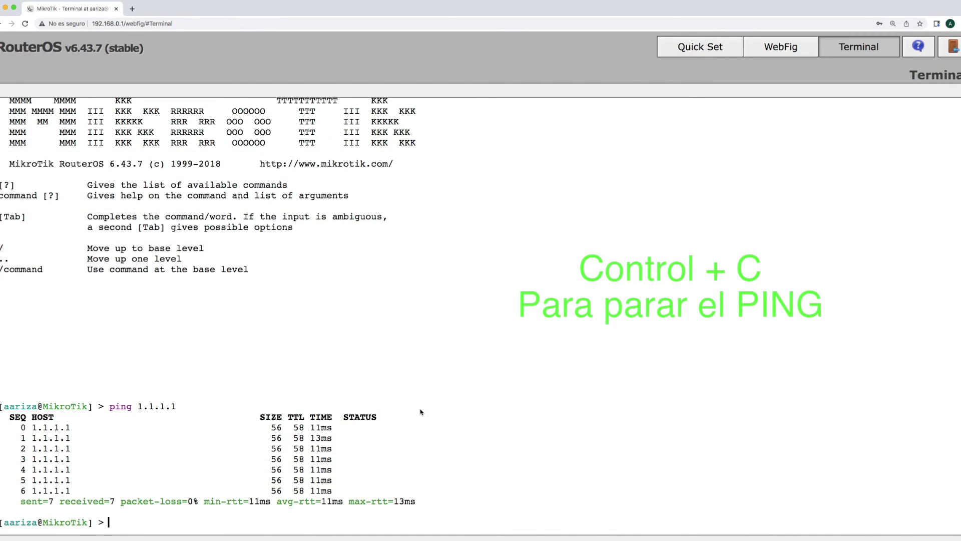
{"action": "type", "text": "ping"}
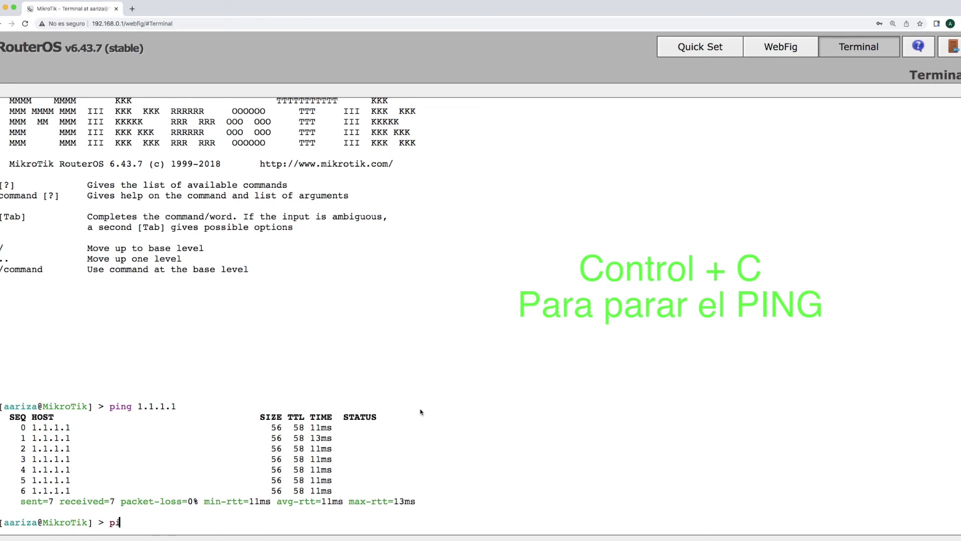